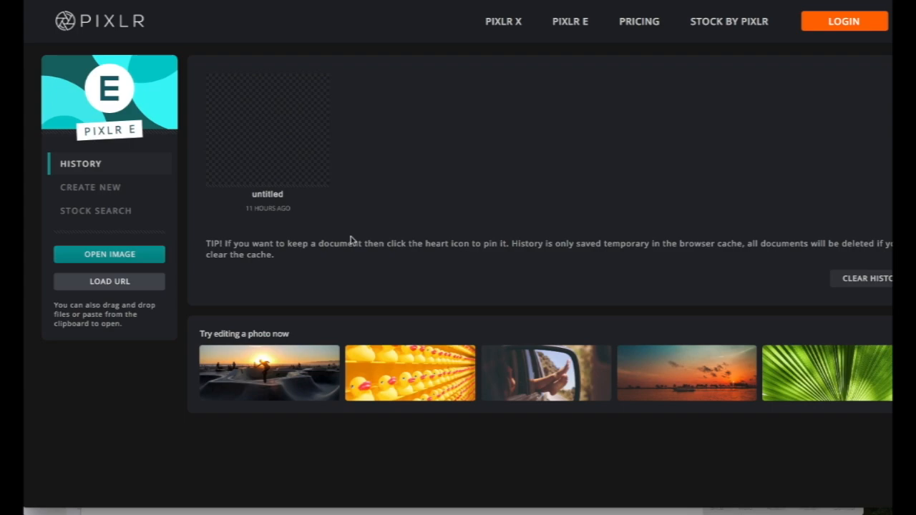
Open the Good Job avatar image and delete its white background using Wand Select
left_click(119, 261)
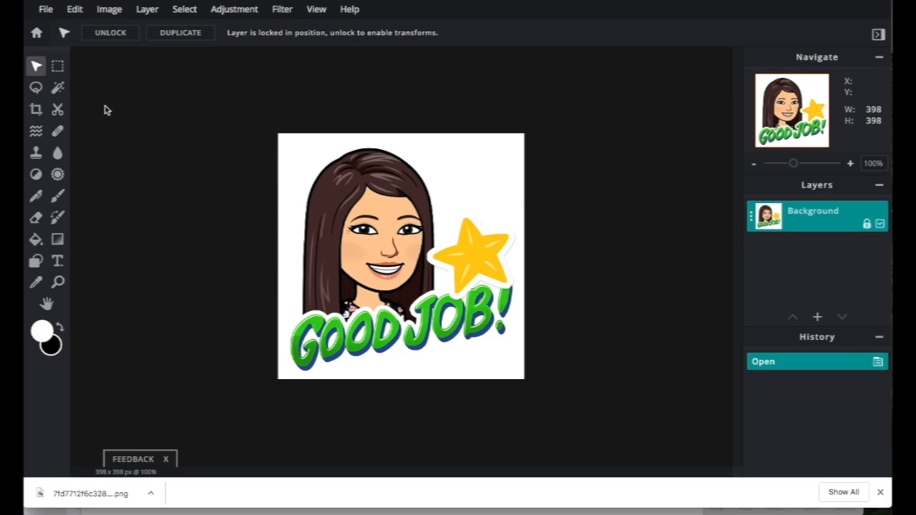
left_click(60, 88)
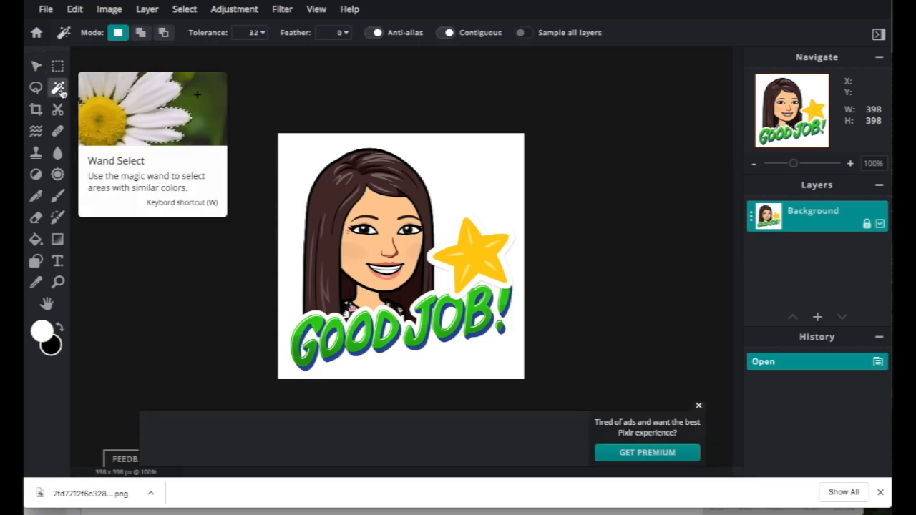
left_click(310, 148)
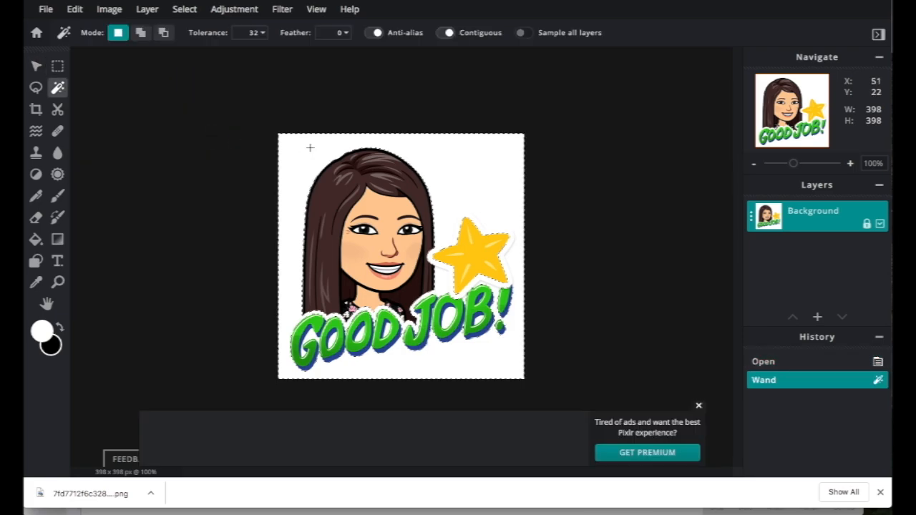
key("Delete")
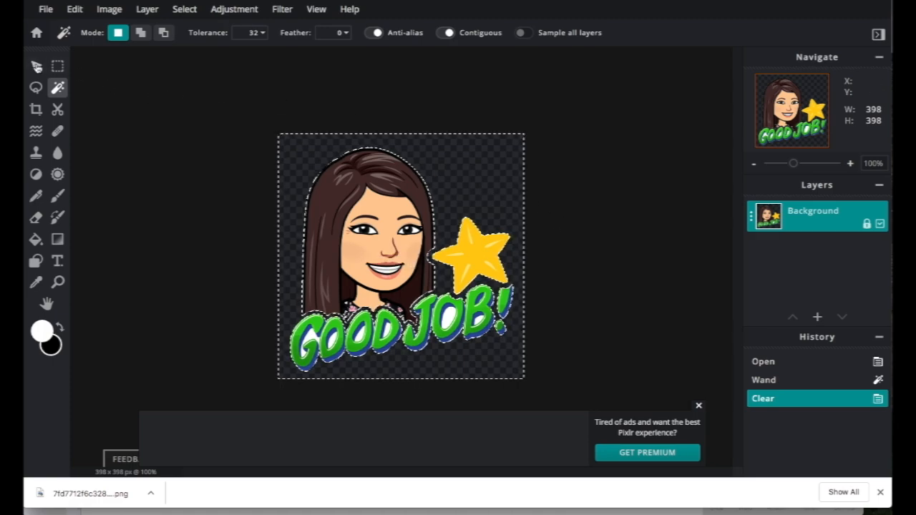
Clear the selection and resize the image to 300 × 300 pixels
left_click(36, 66)
left_click(596, 203)
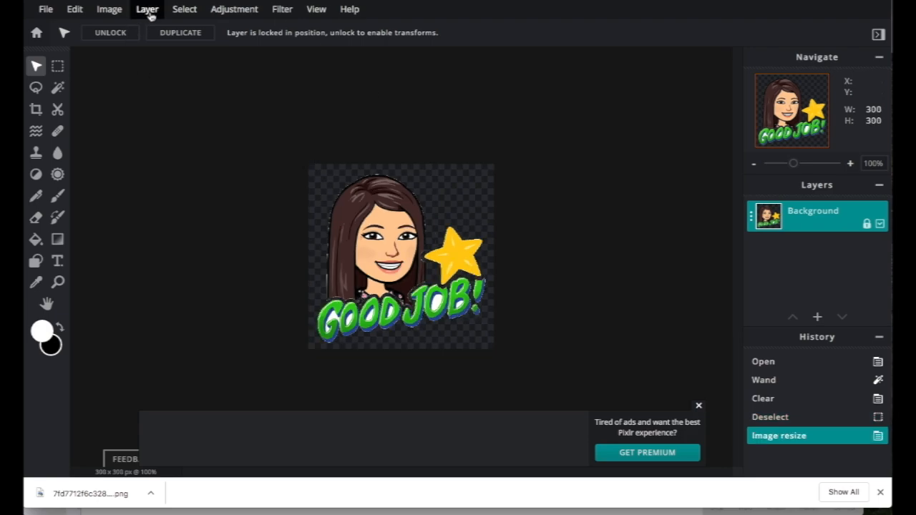
Resize the canvas to 400 × 400 pixels around the centred artwork
left_click(110, 10)
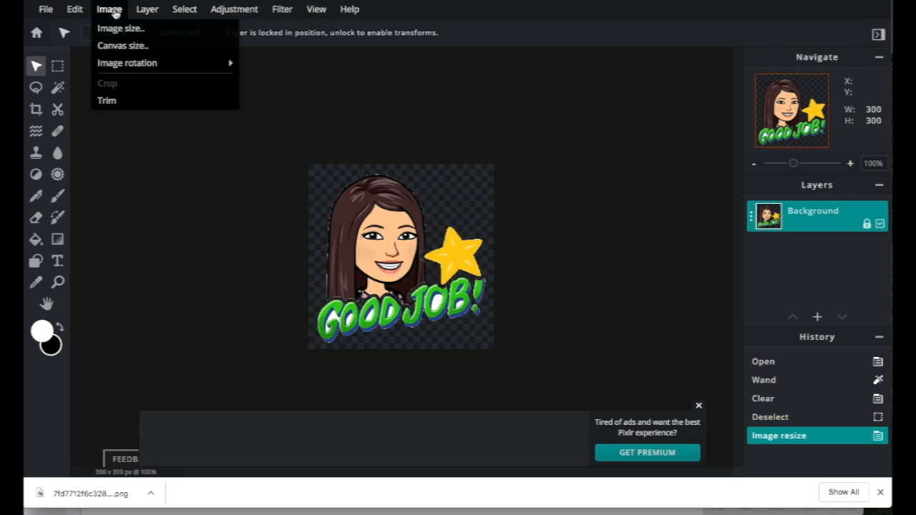
left_click(121, 45)
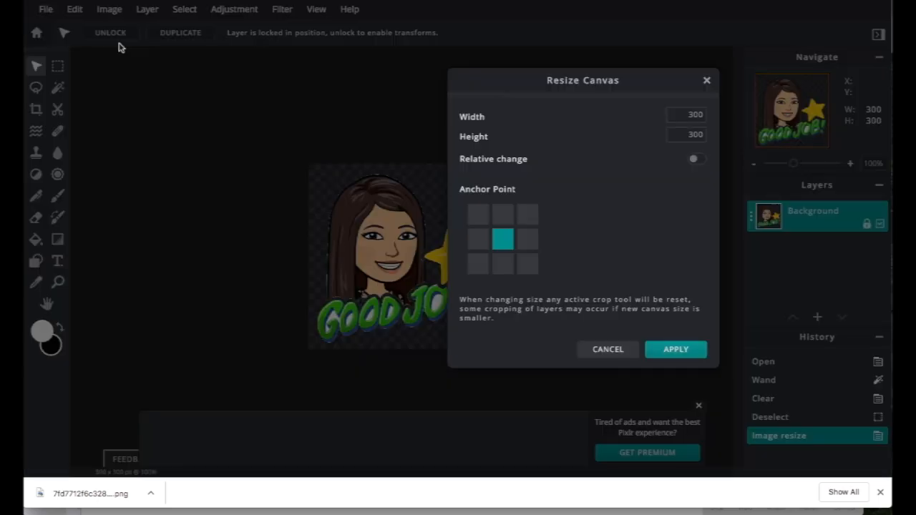
left_click(684, 115)
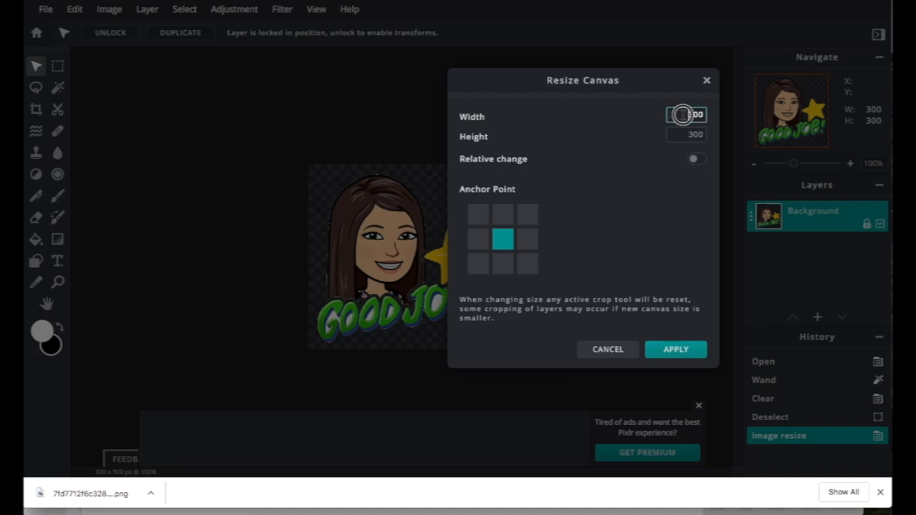
left_click_drag(683, 115, 724, 116)
type("400")
key("Tab")
type("4")
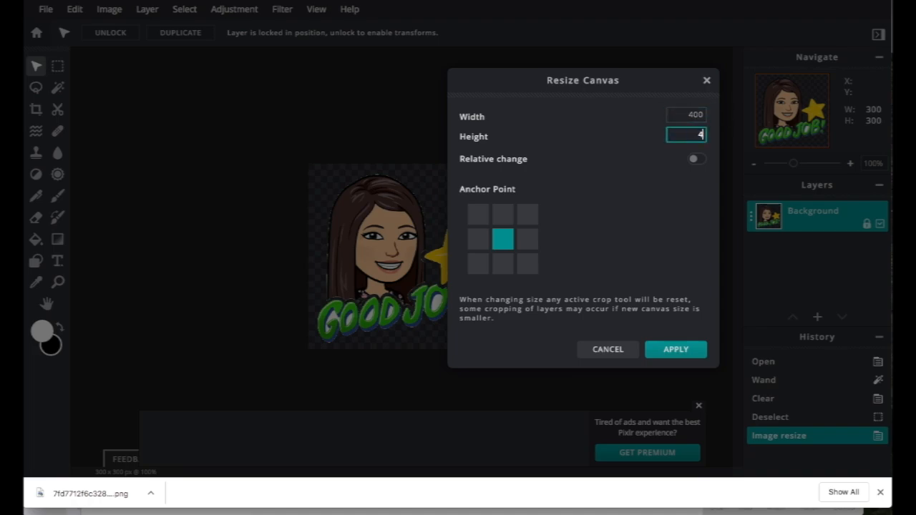
type("00")
key("Return")
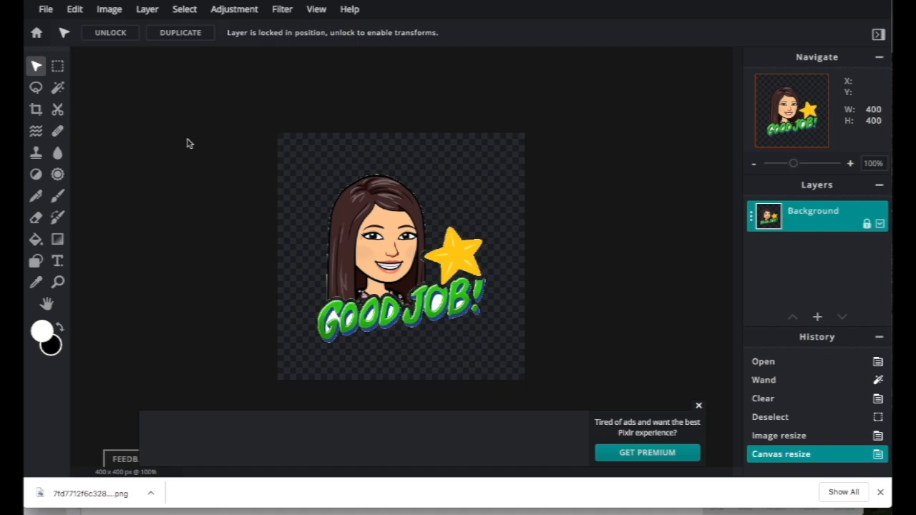
Apply a white stroke of size 20 around the avatar, star and lettering
left_click(118, 10)
left_click(69, 12)
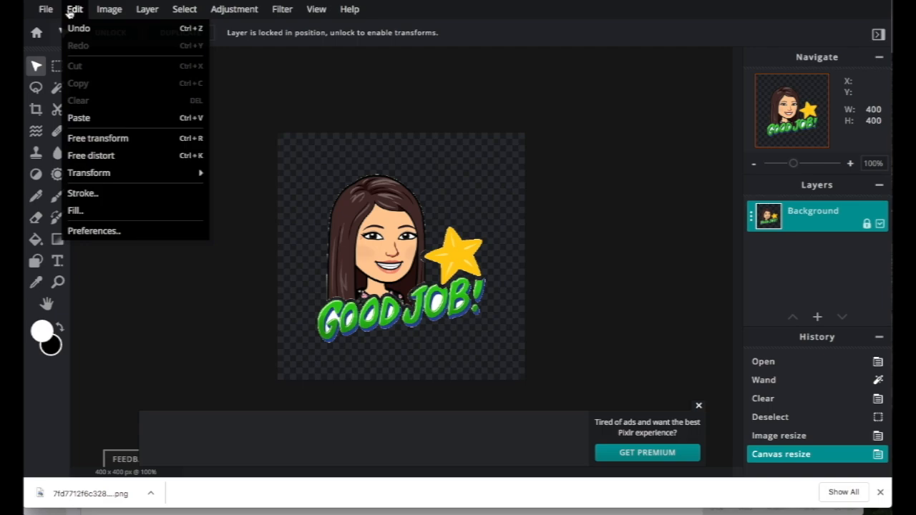
left_click(140, 11)
mouse_move(75, 10)
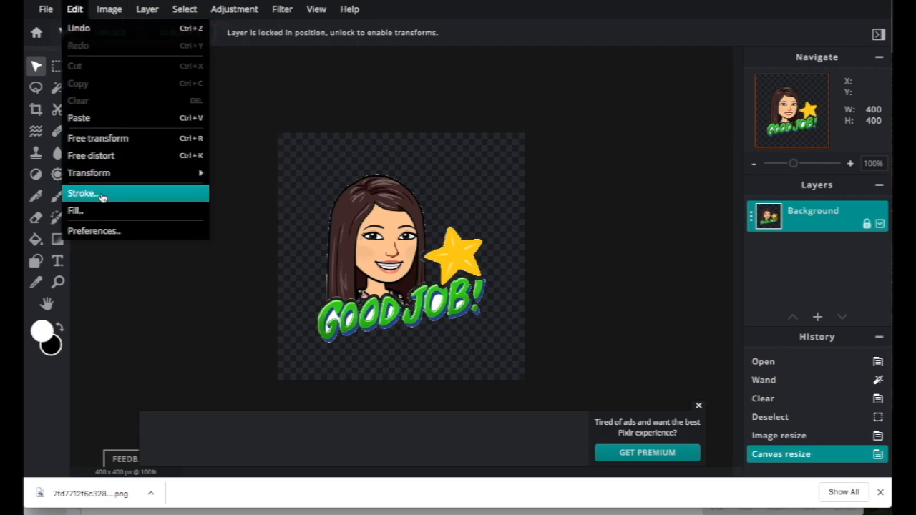
left_click(322, 119)
left_click(76, 11)
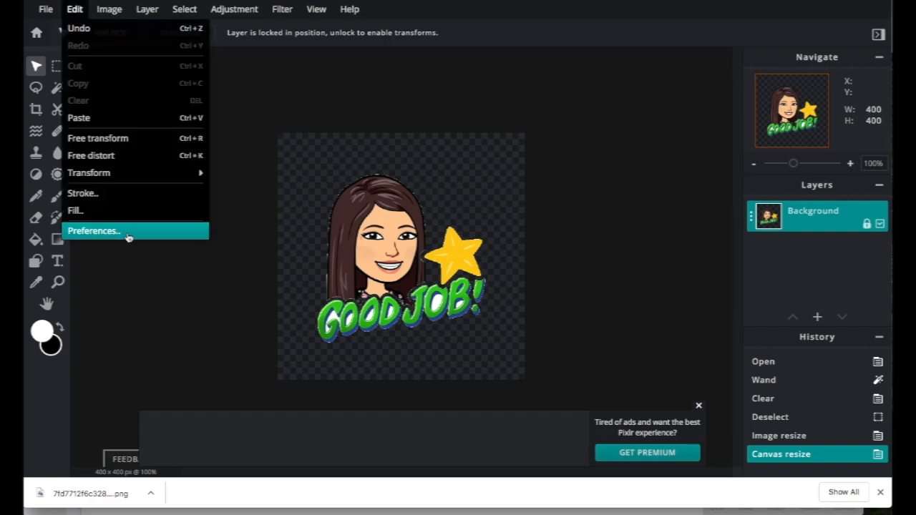
left_click(82, 193)
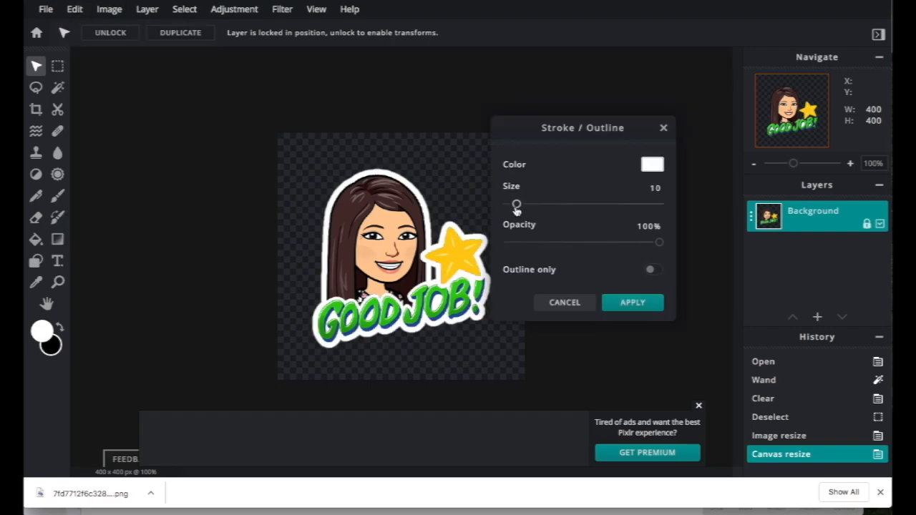
left_click_drag(516, 206, 528, 206)
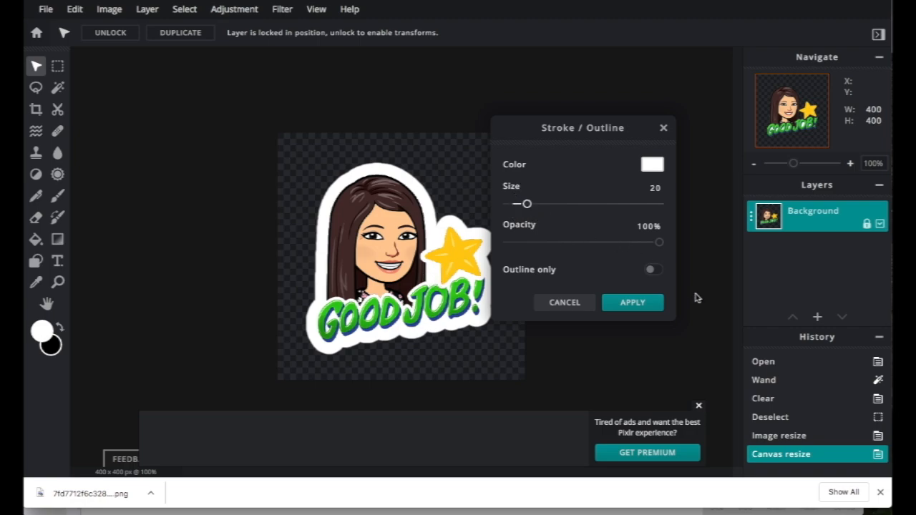
left_click(633, 302)
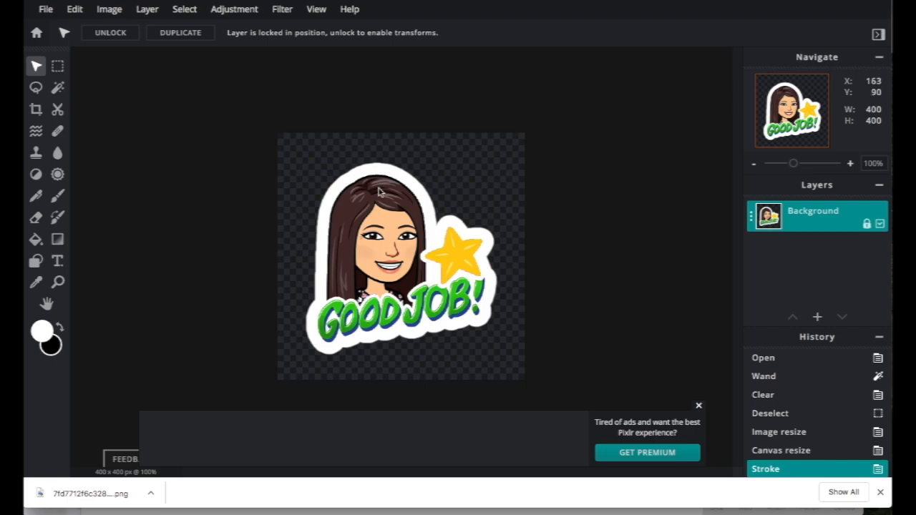
Save and download the outlined sticker as a PNG at 400 × 400 pixels
left_click(45, 9)
left_click(46, 8)
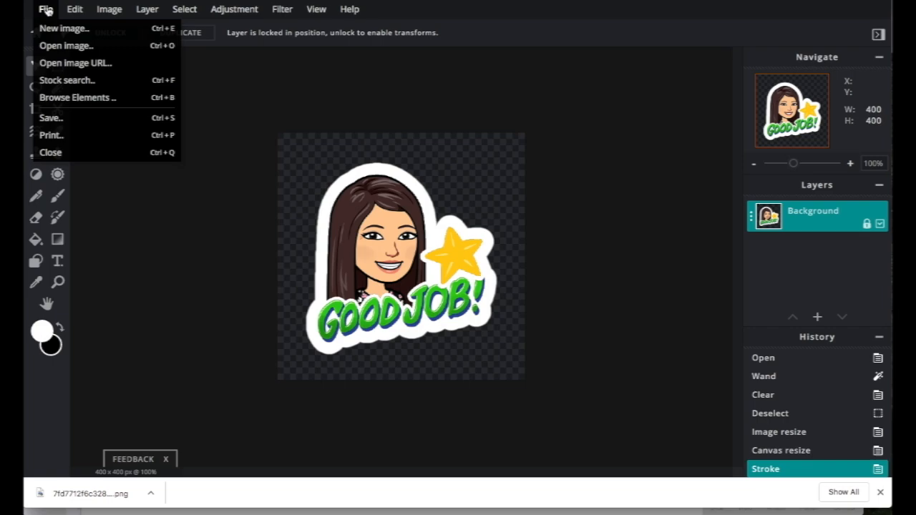
left_click(97, 120)
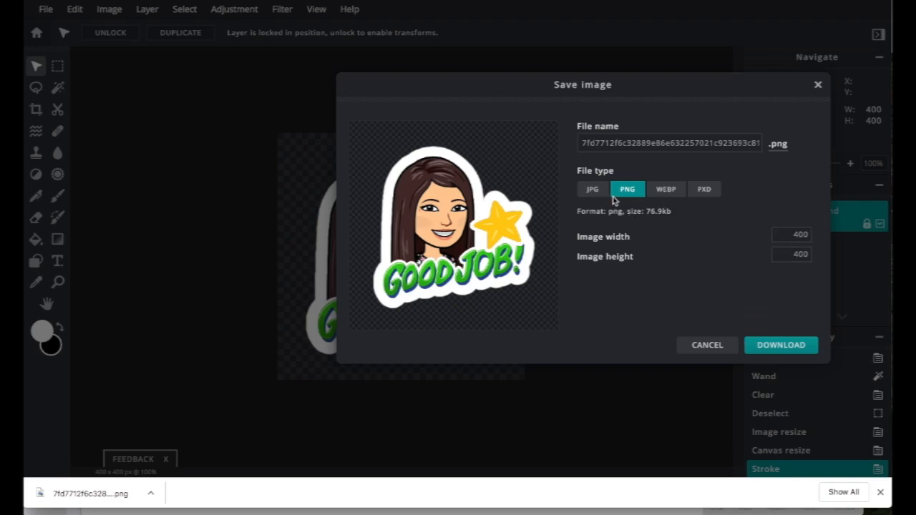
left_click(781, 346)
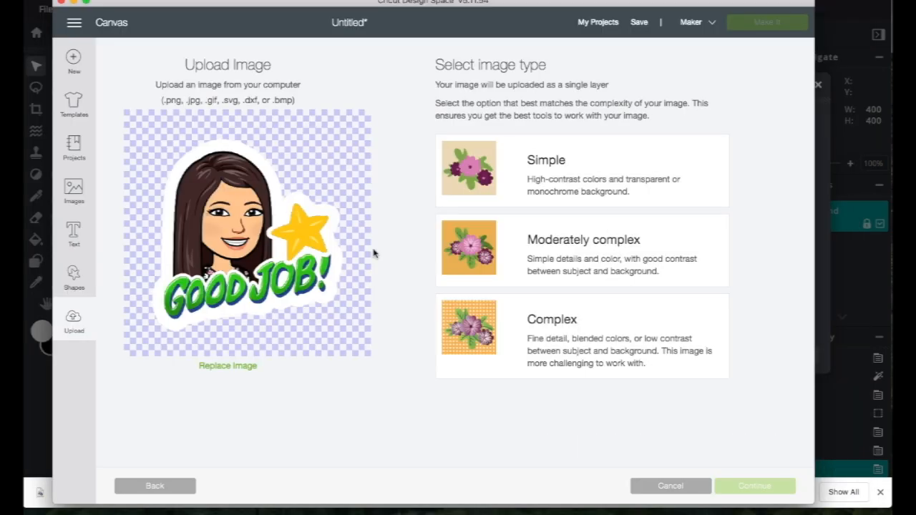
In Cricut Design Space, set the uploaded sticker's image type to Complex and save it as a Print Then Cut image
left_click(487, 337)
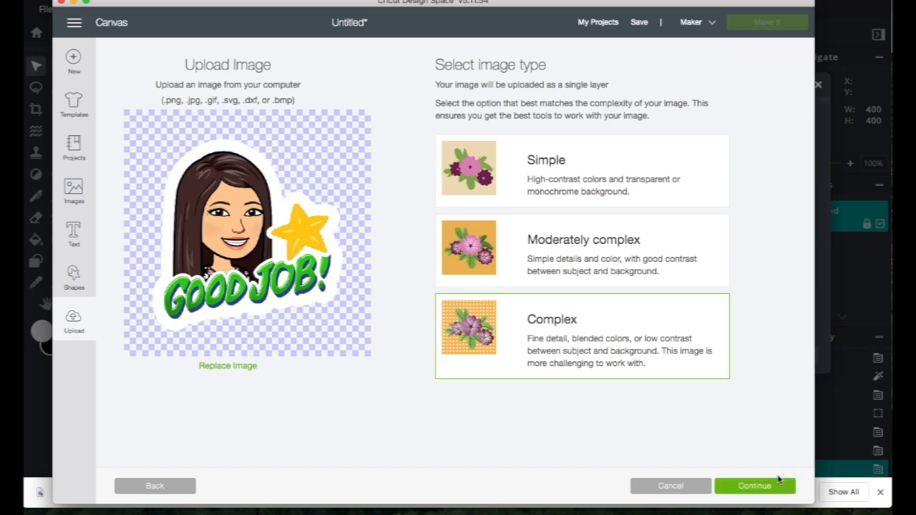
left_click(761, 486)
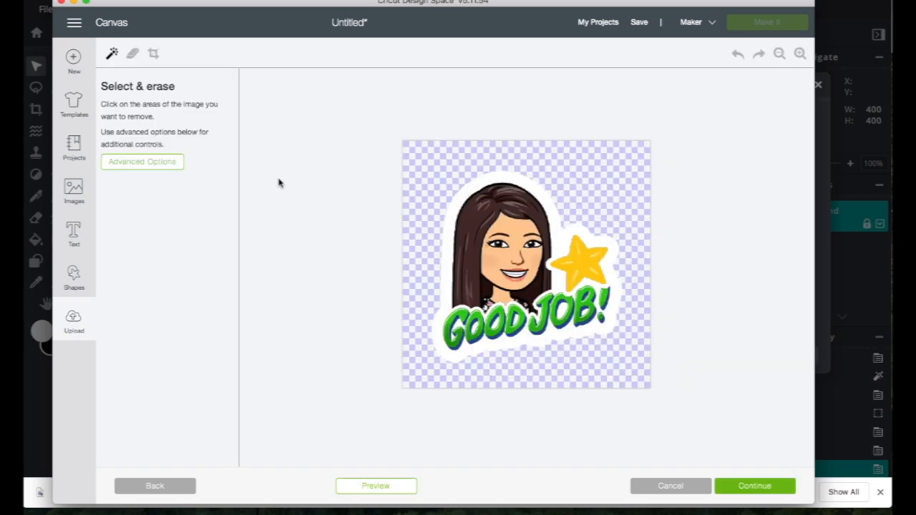
left_click(753, 486)
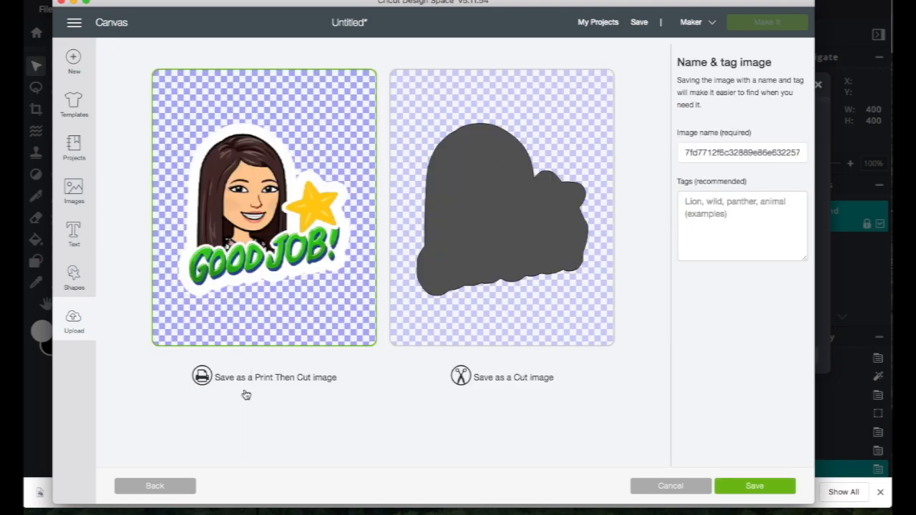
left_click(754, 489)
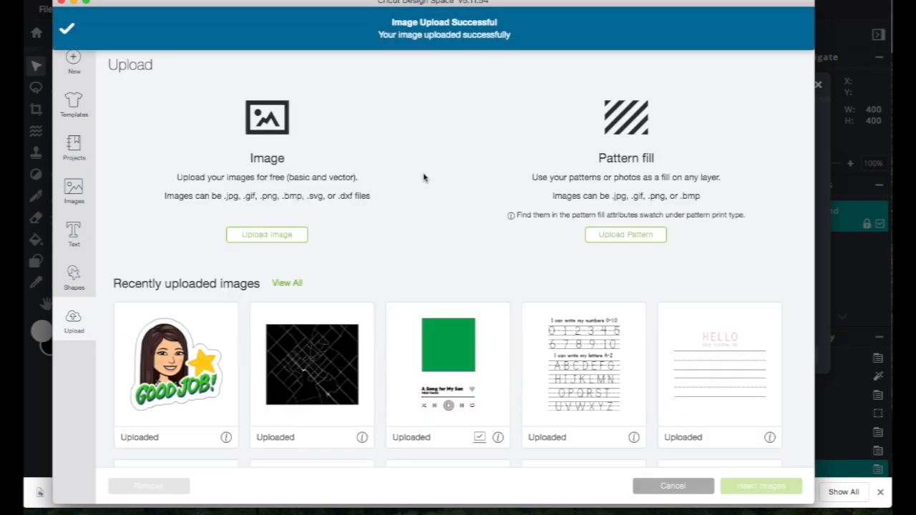
Insert the uploaded Good Job sticker onto the canvas, move it closer to the upper-left corner, and deselect it
left_click(175, 366)
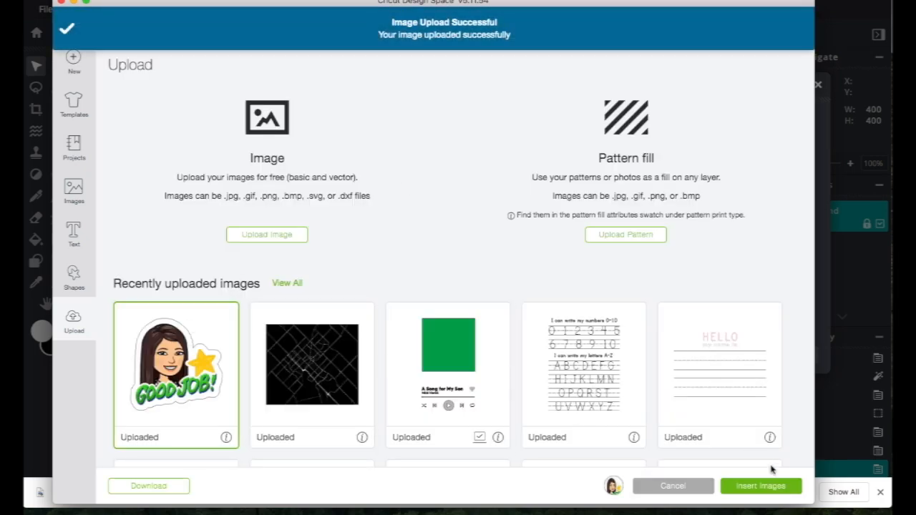
left_click(772, 488)
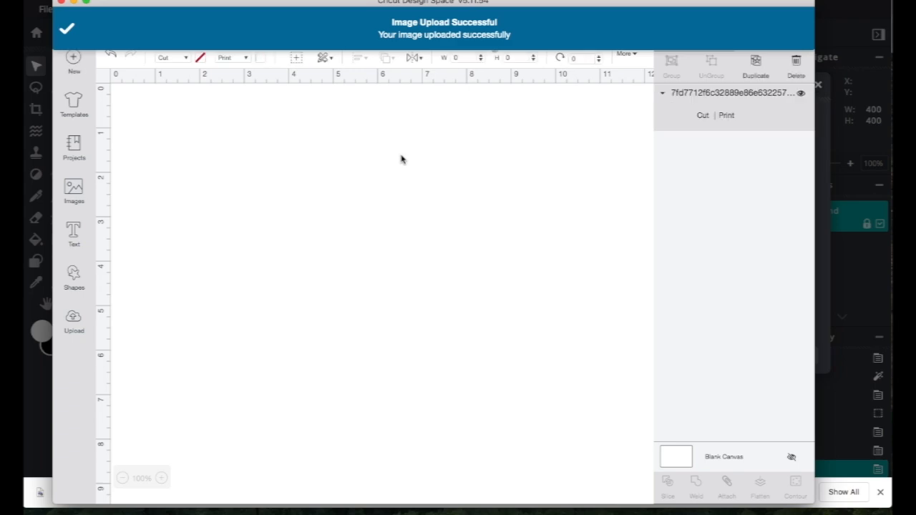
left_click_drag(196, 218, 159, 184)
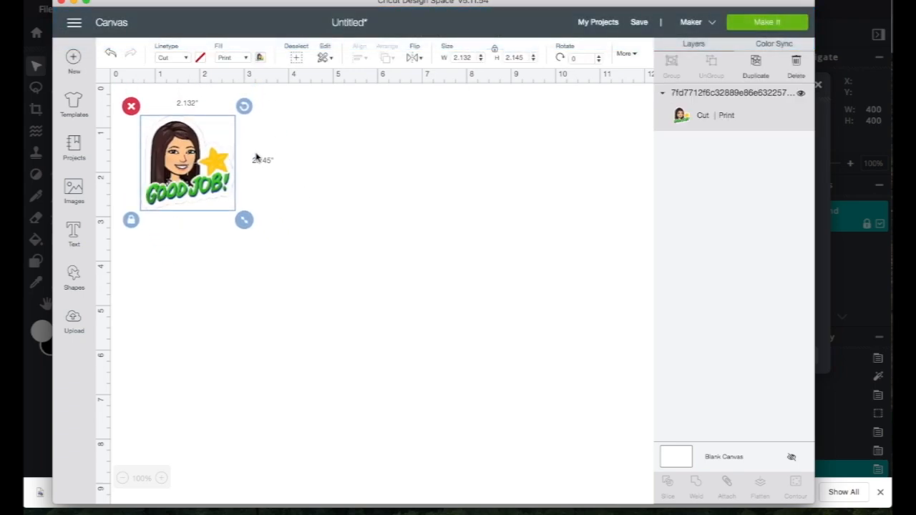
left_click(290, 183)
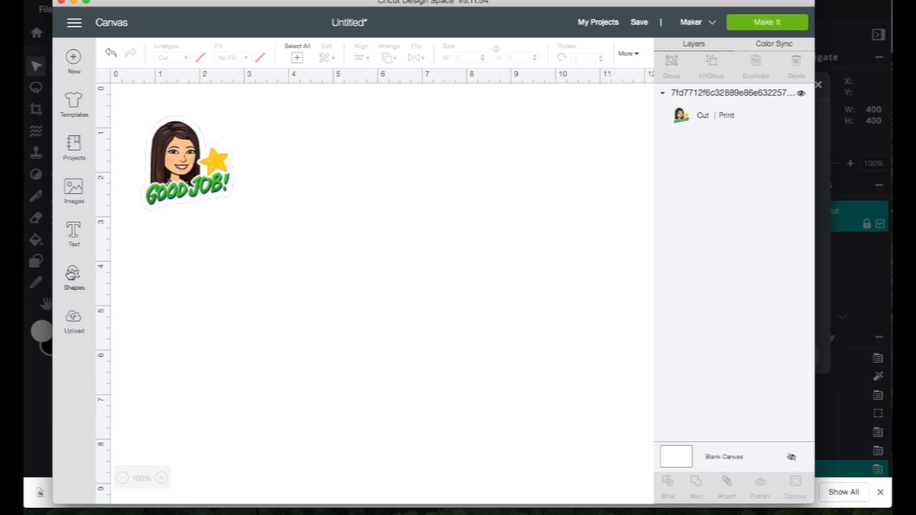
Add a square over the sticker, unlock its proportions, and enlarge it to about 4.8 × 4.5 inches
left_click(72, 275)
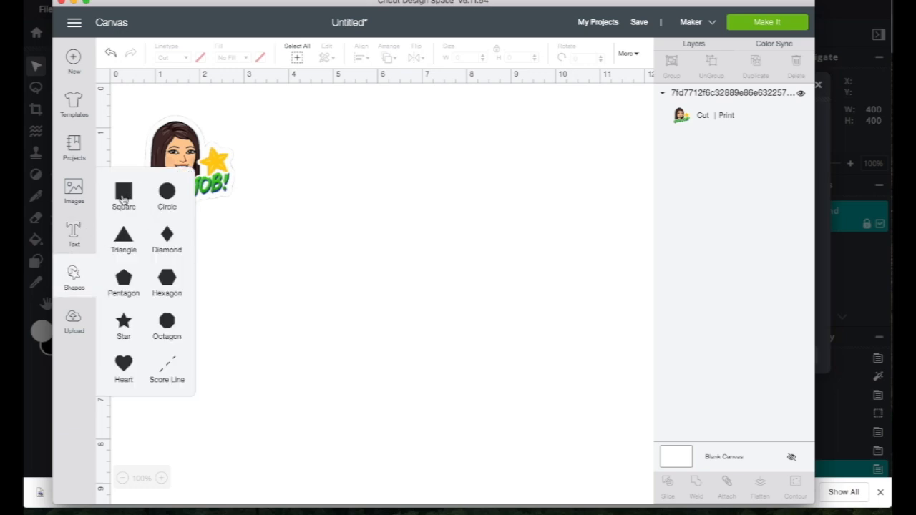
left_click(124, 194)
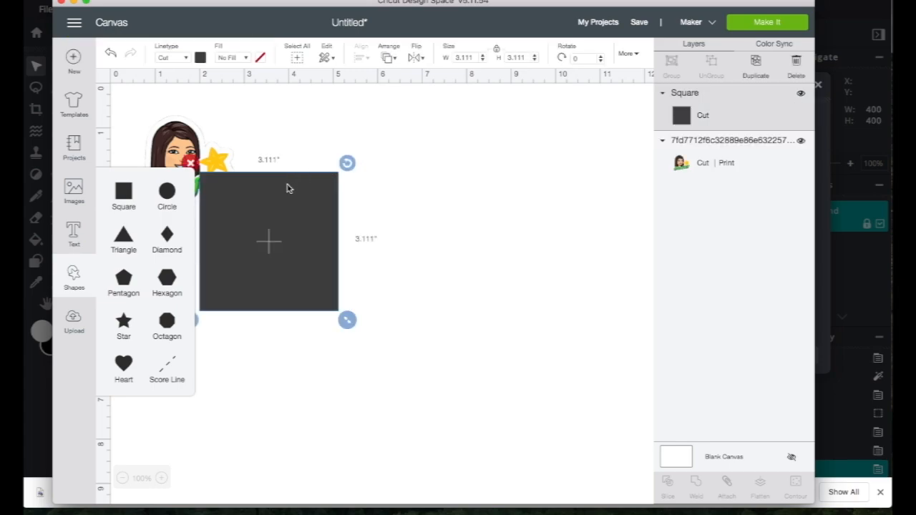
left_click_drag(287, 188, 225, 121)
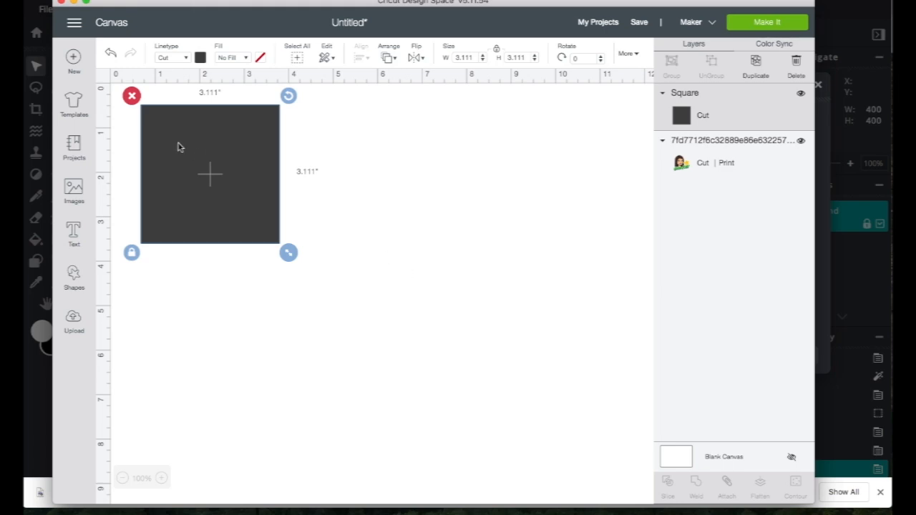
left_click(136, 258)
left_click_drag(288, 253, 365, 315)
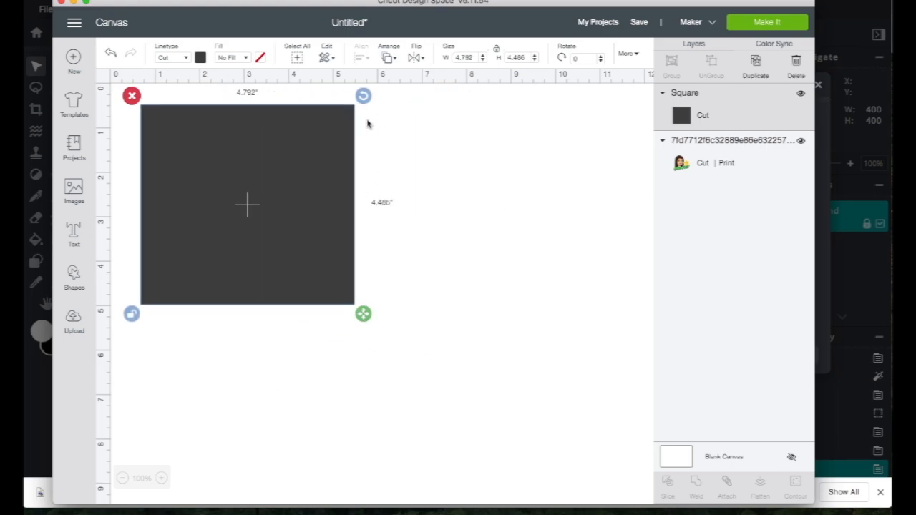
Set the square's width to 6.75 inches and height to 9.25 inches, and nudge it toward the canvas's upper-left corner
left_click_drag(474, 55, 453, 57)
type("9")
left_click(528, 57)
type("9")
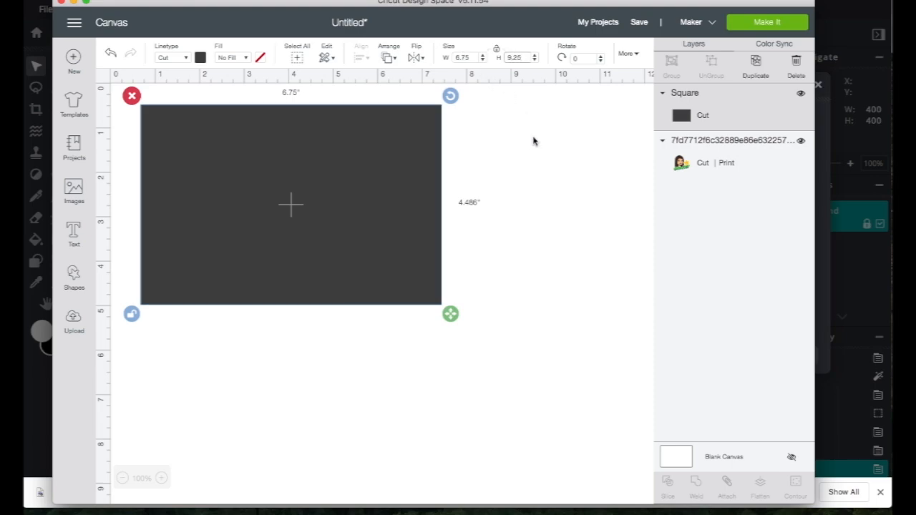
key("Return")
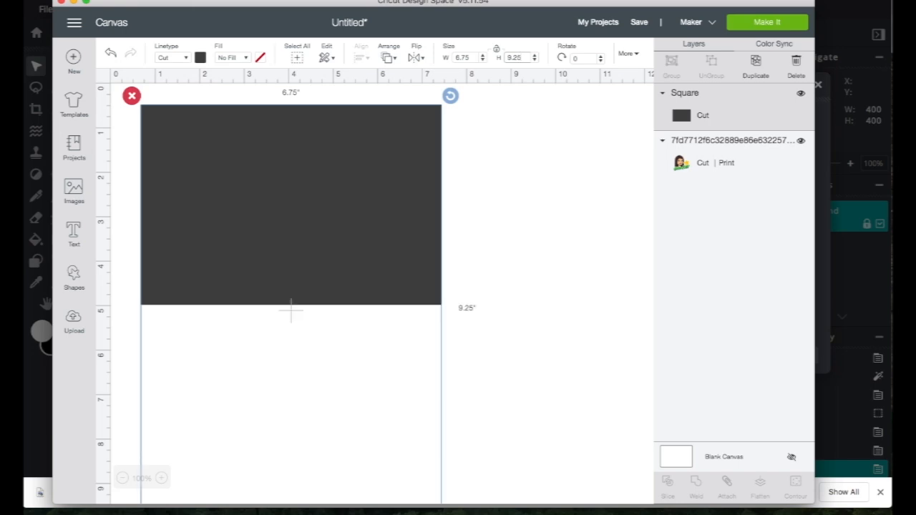
left_click(510, 229)
left_click_drag(390, 206, 381, 211)
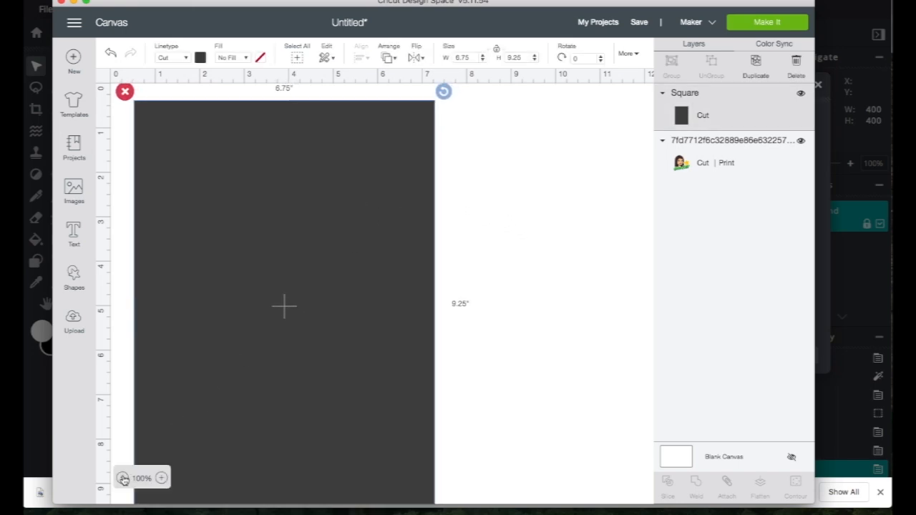
left_click(122, 477)
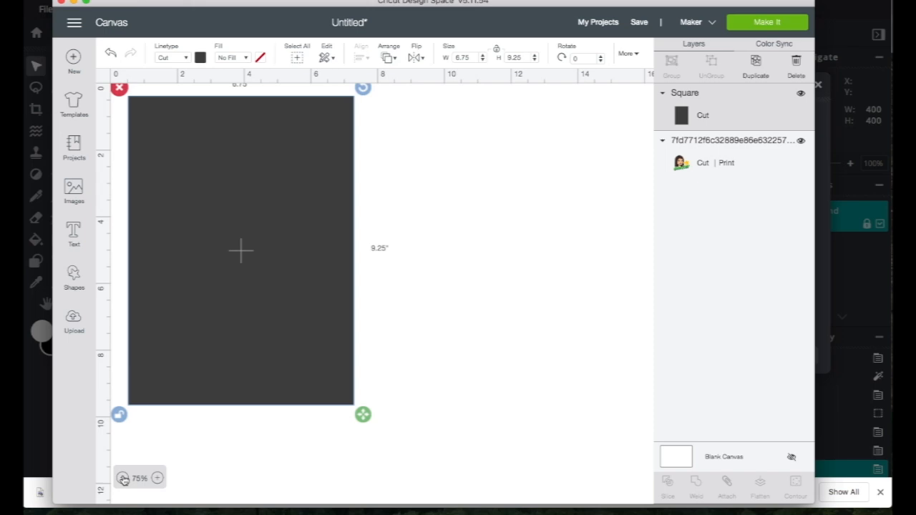
Move the Good Job sticker's layer above the square in the layer order
left_click(159, 480)
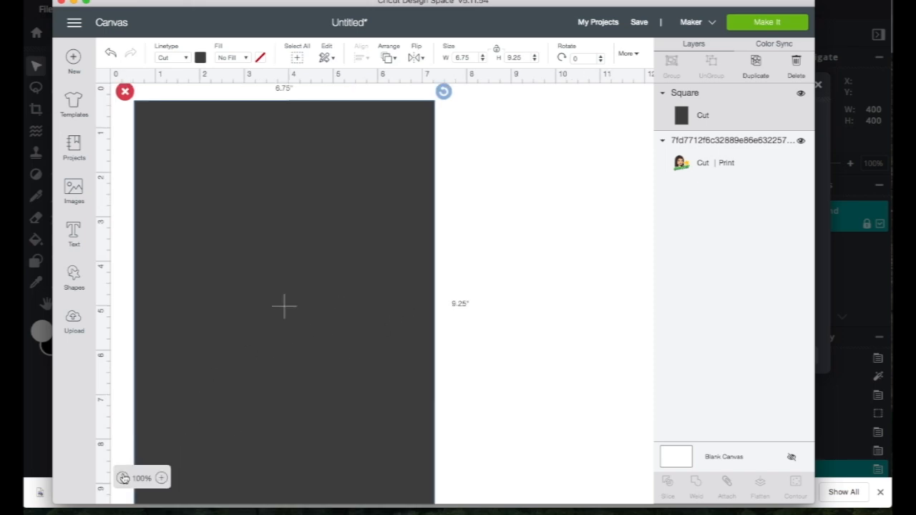
left_click(123, 478)
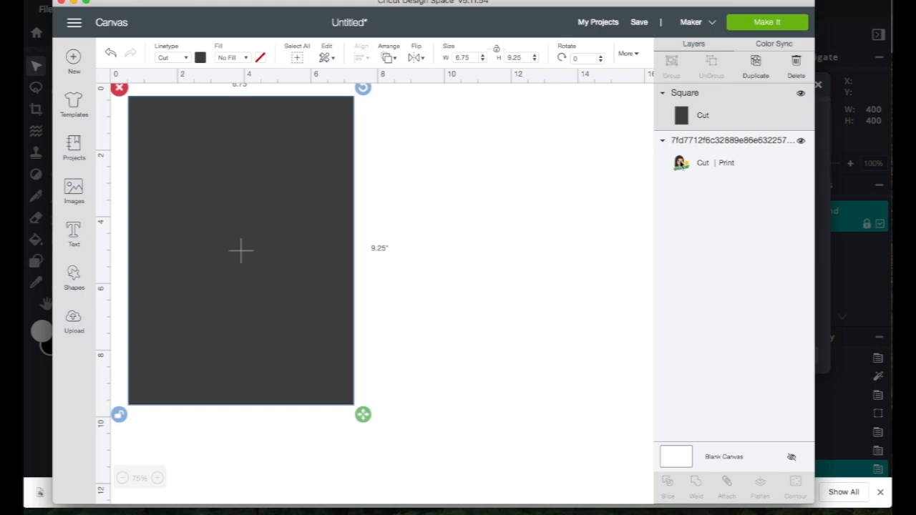
left_click(680, 163)
left_click(702, 111)
mouse_move(691, 164)
left_mouse_down()
mouse_move(696, 92)
mouse_move(696, 106)
left_mouse_up()
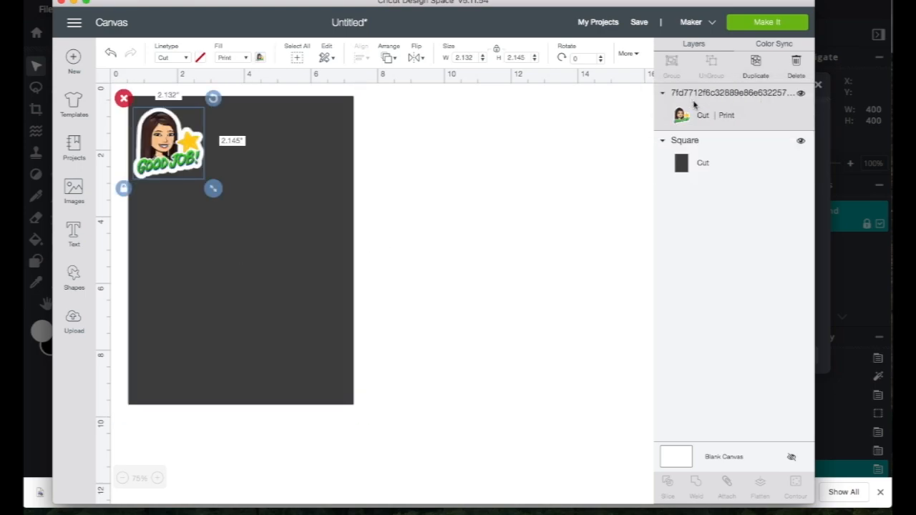
Change the square's material color to light gray
left_click(696, 168)
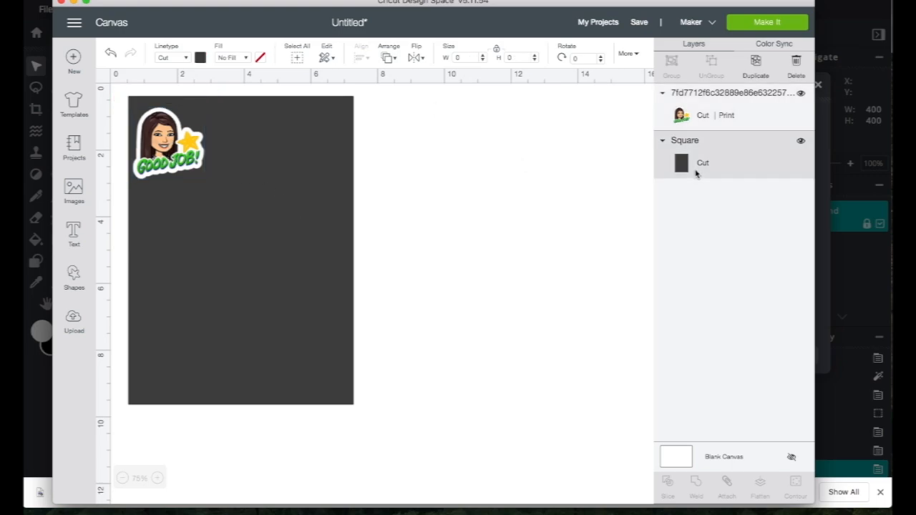
left_click(200, 58)
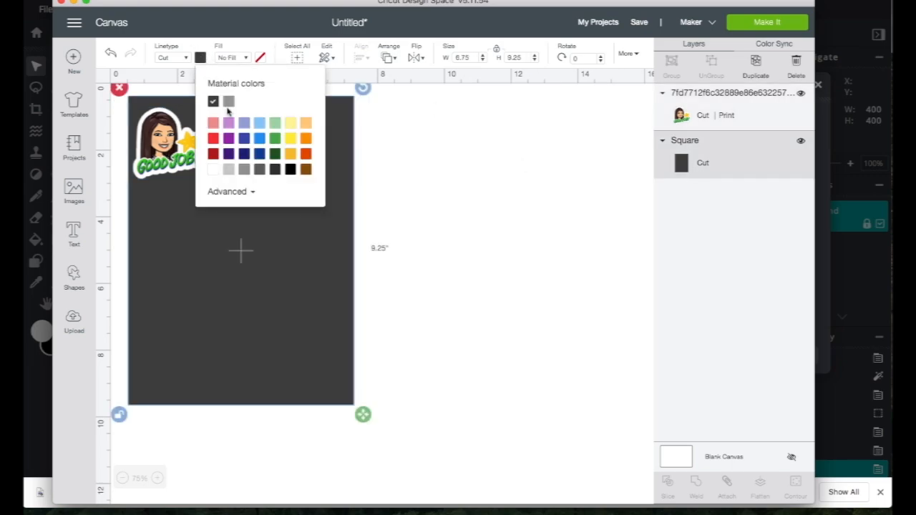
left_click(229, 169)
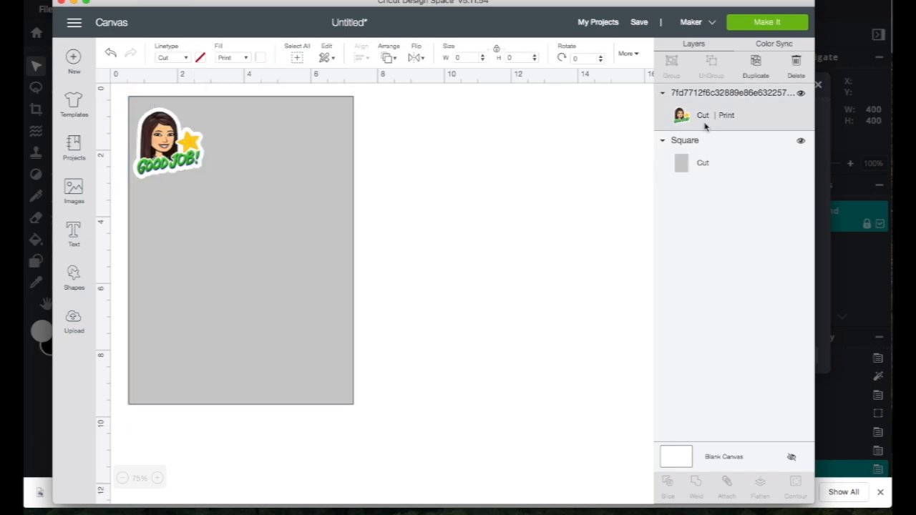
Resize the sticker to about 1.5 × 1.51 inches in the square's upper-left corner and deselect it
left_click_drag(170, 152, 176, 145)
left_click_drag(223, 190, 197, 163)
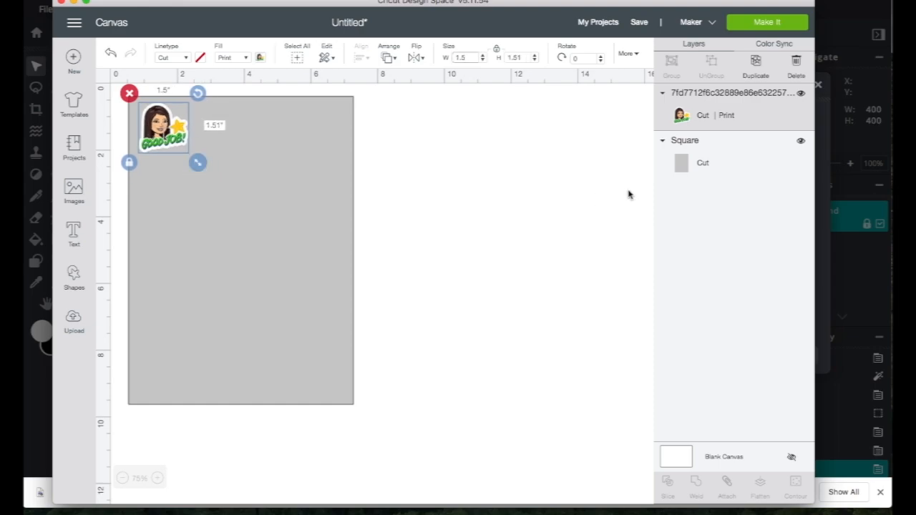
left_click(484, 190)
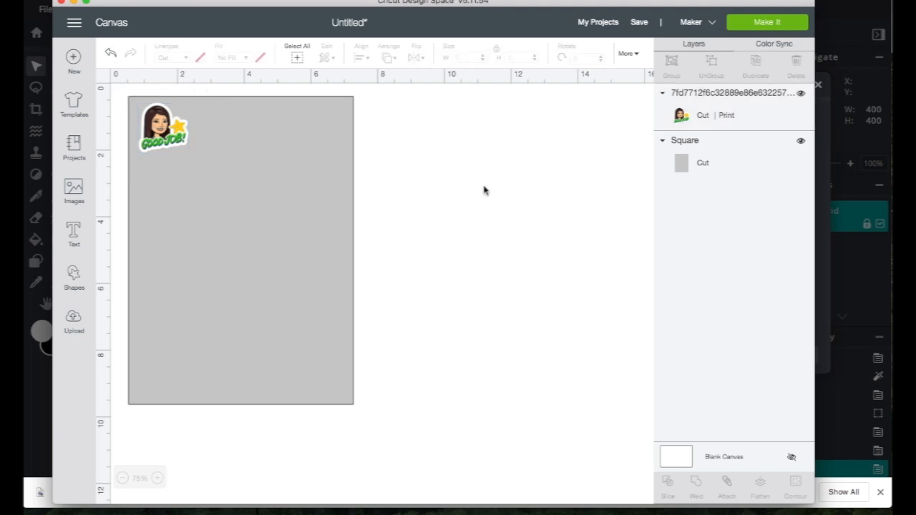
Duplicate the sticker twice and place the copies beside it to form a row of three
left_click(155, 133)
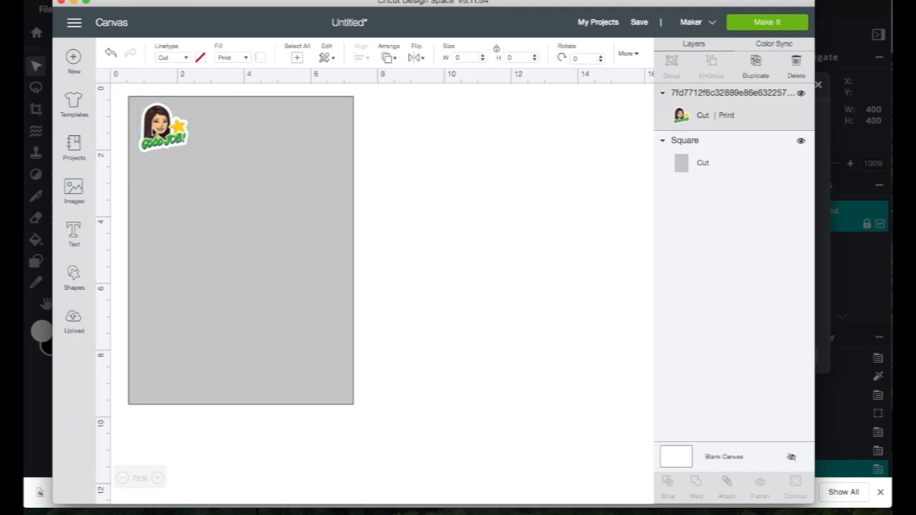
left_click(767, 68)
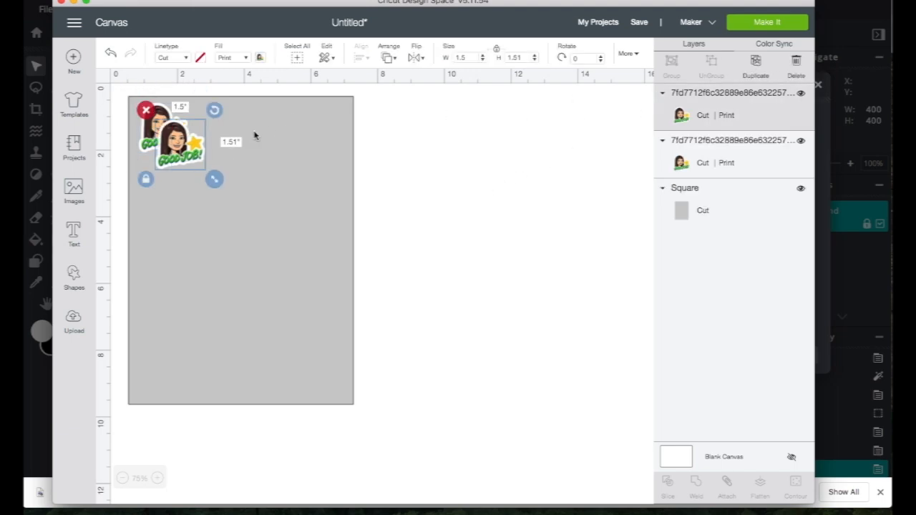
left_click_drag(185, 151, 285, 134)
left_click(767, 68)
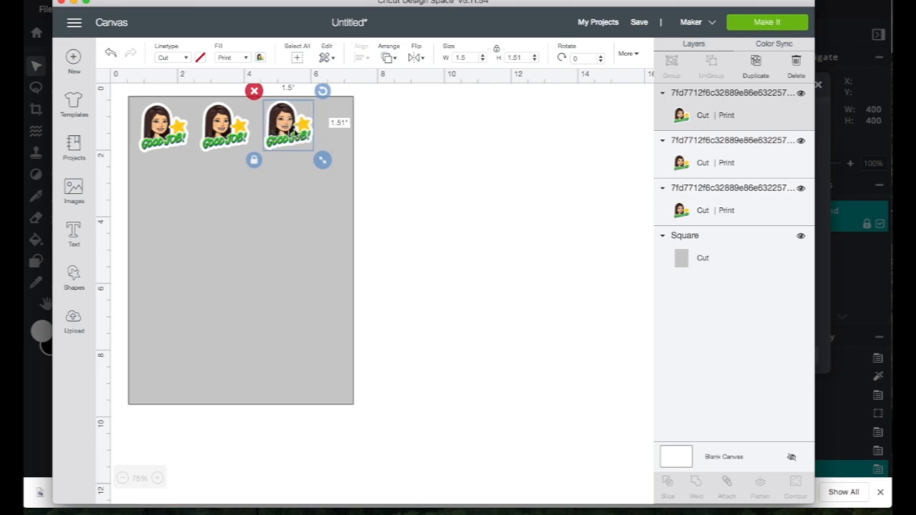
Top-align the three stickers, distribute them horizontally, and nudge the row slightly right within the square
left_click(689, 162, "shift")
left_click(696, 207, "shift")
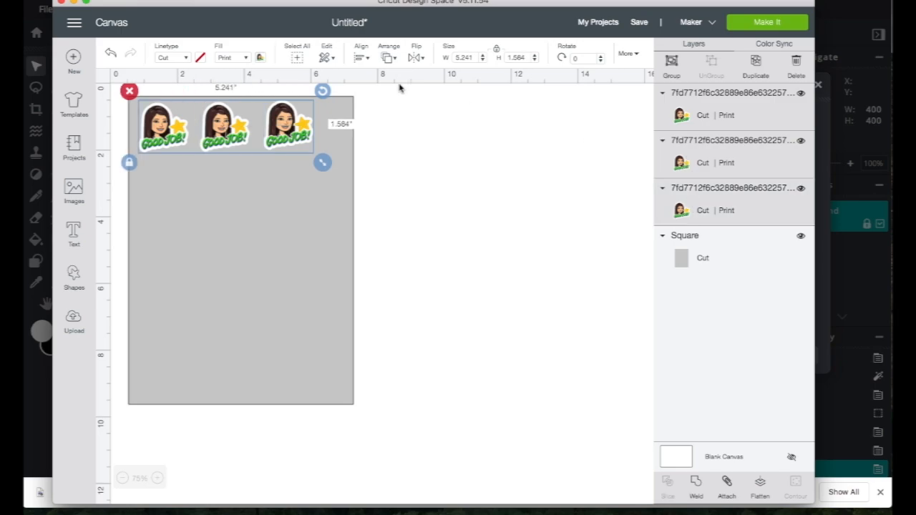
left_click(396, 59)
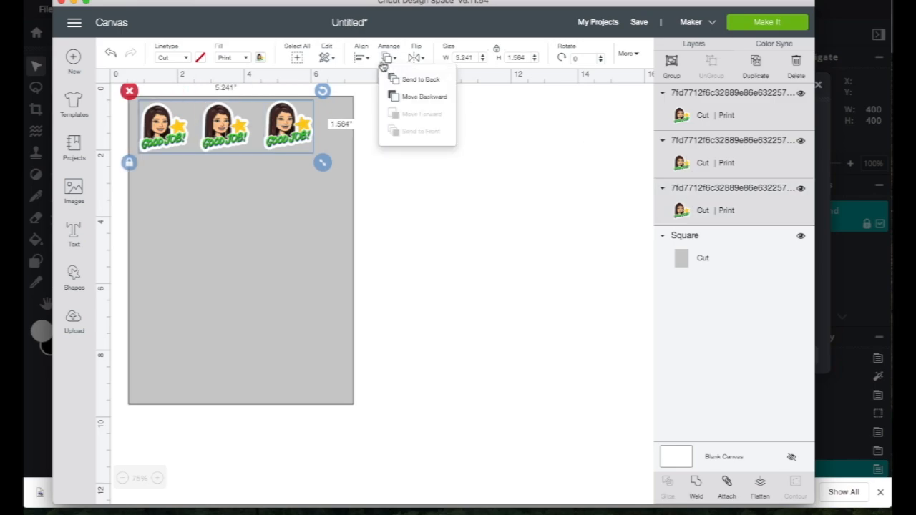
left_click(365, 58)
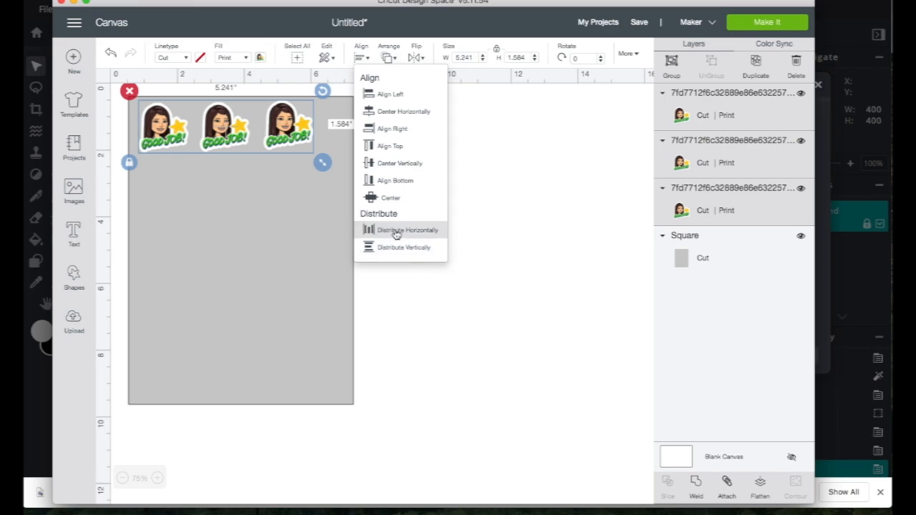
left_click(391, 146)
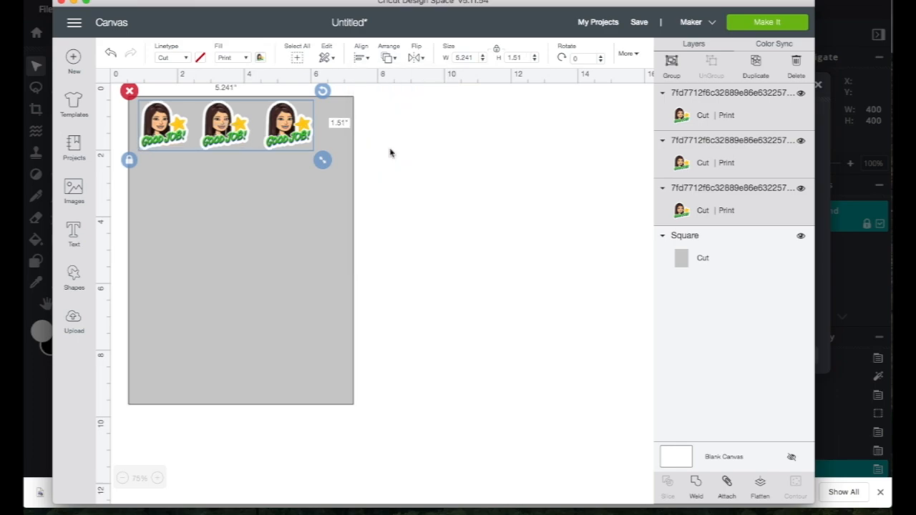
left_click(370, 60)
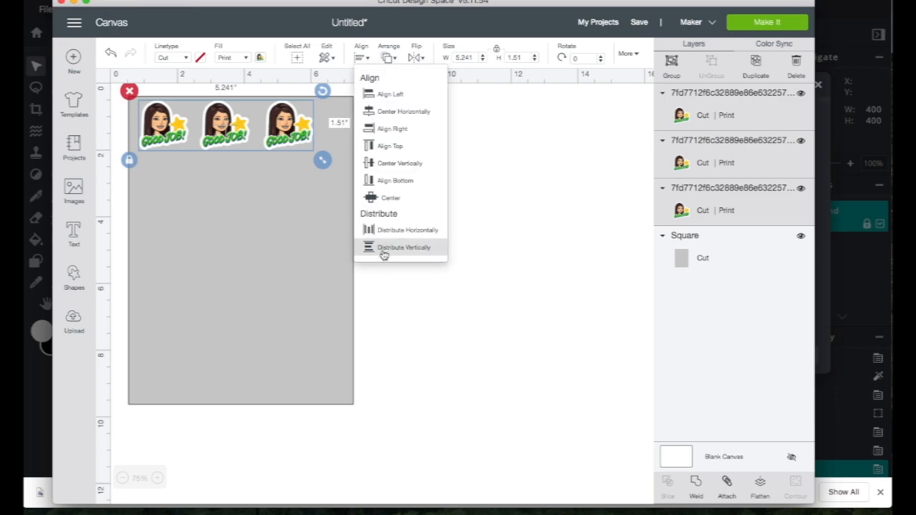
left_click(379, 231)
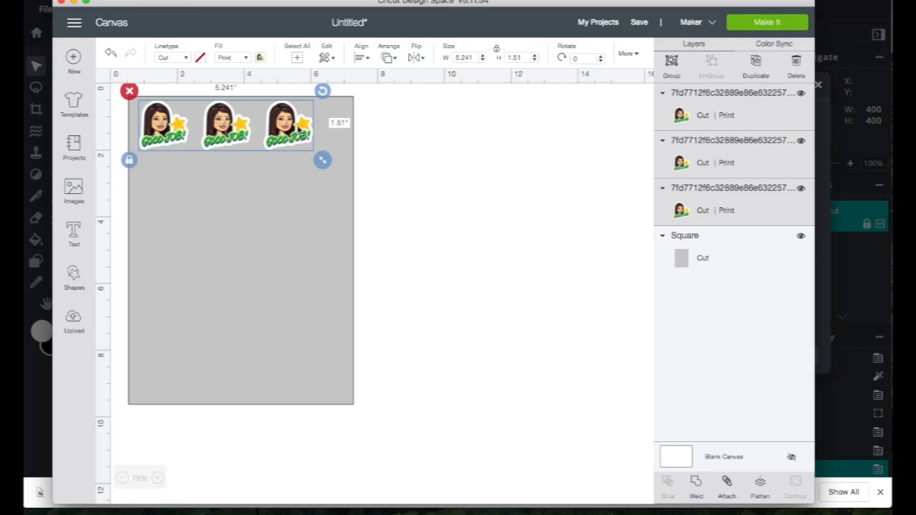
left_click_drag(300, 129, 307, 130)
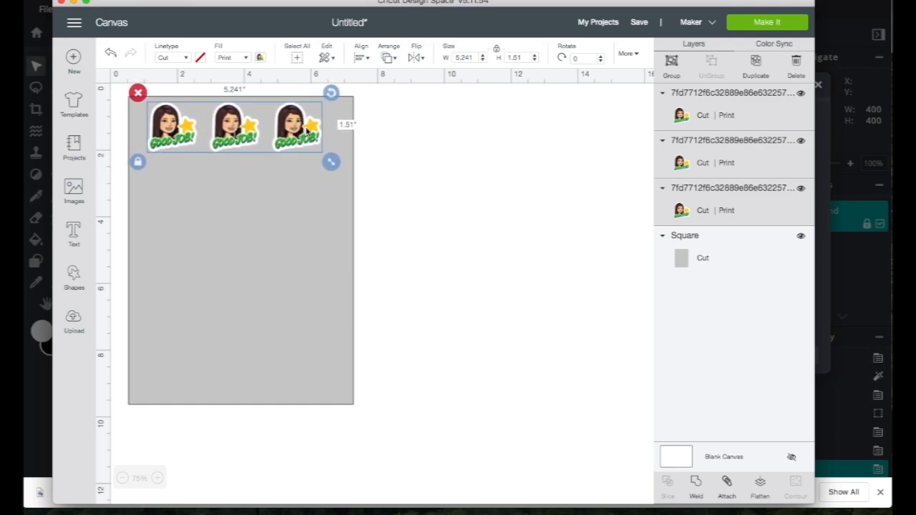
Group the three stickers, then duplicate the group and place the copy directly below as a second row
left_click(671, 61)
left_click(693, 93)
left_click(757, 64)
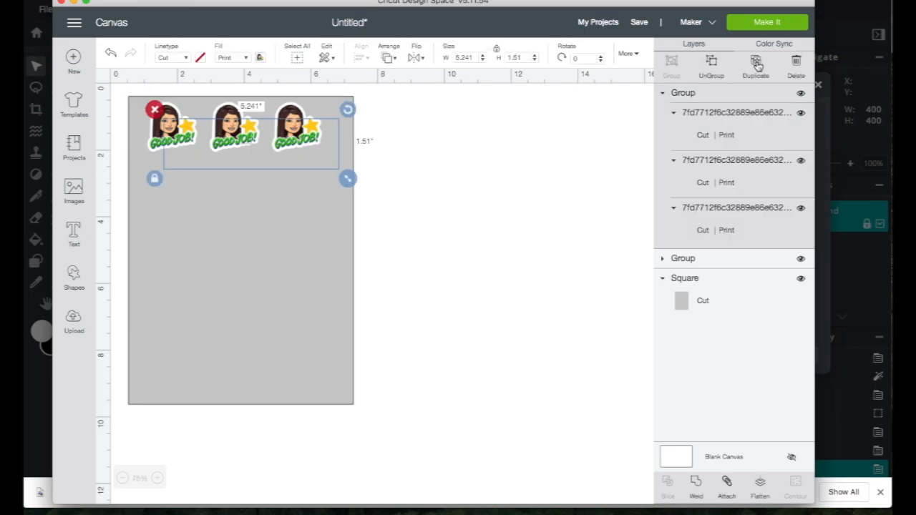
left_click_drag(305, 151, 286, 189)
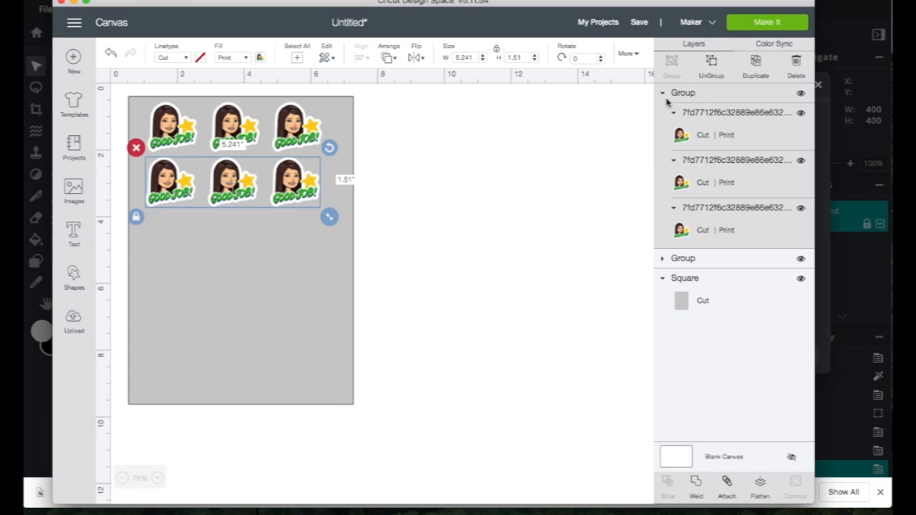
left_click(662, 93)
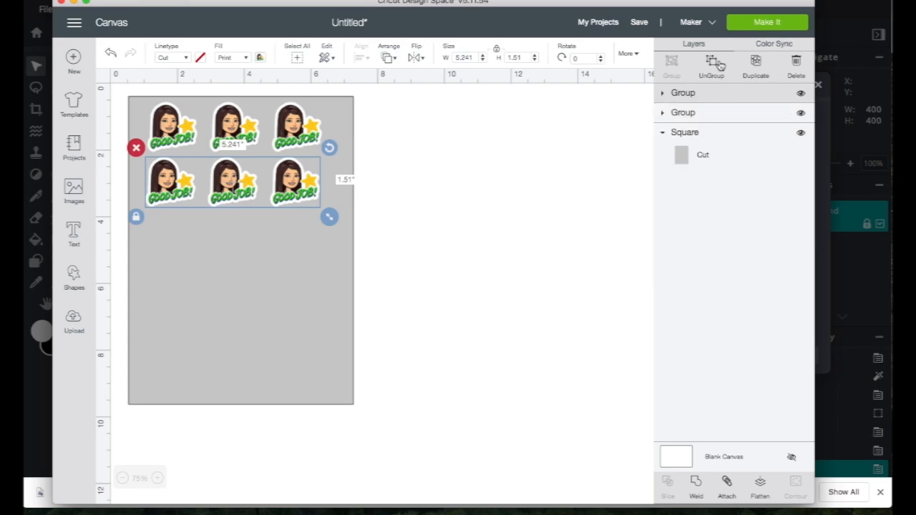
Duplicate the second sticker row three times and collapse all the groups in the layer list
left_click(757, 63)
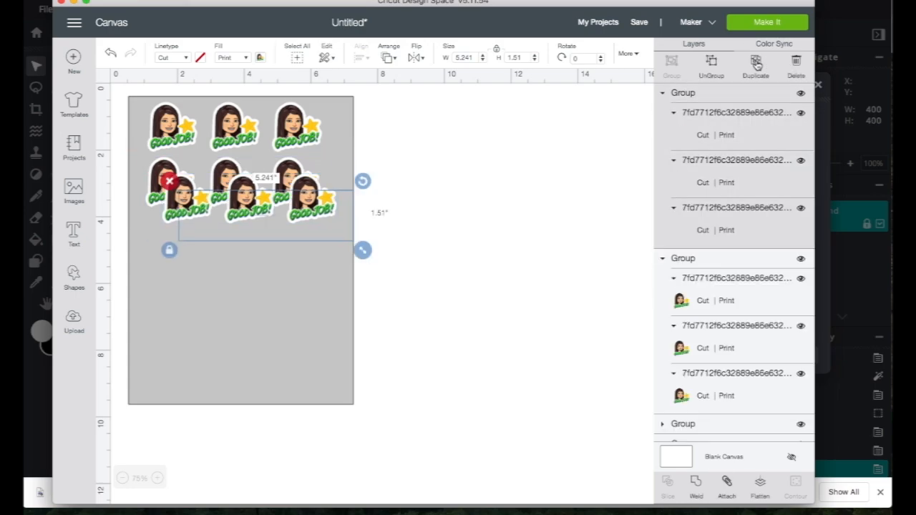
left_click(756, 63)
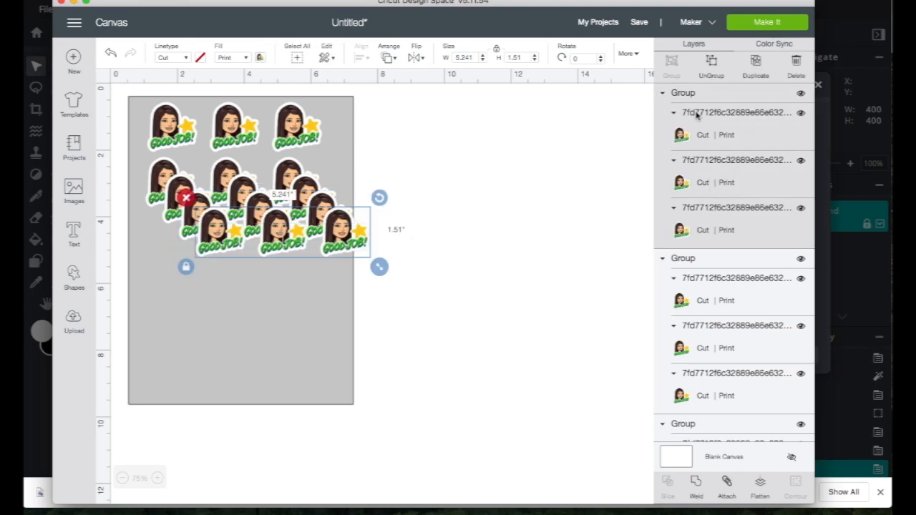
left_click(662, 93)
left_click(663, 112)
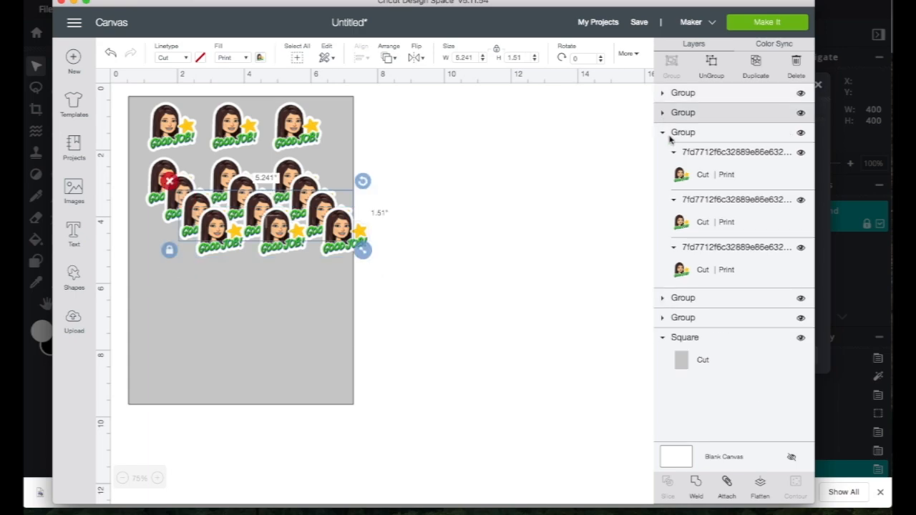
left_click(663, 133)
Select all five sticker row groups and align them left
left_click(684, 155)
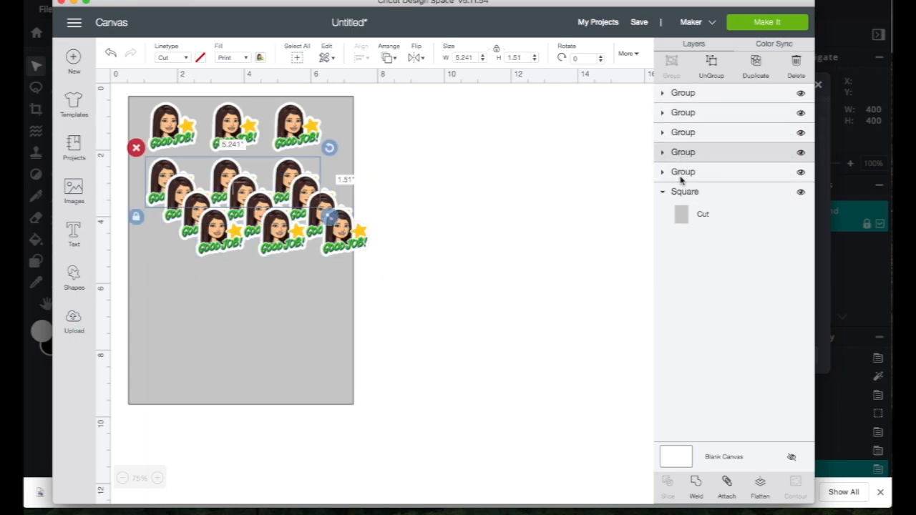
left_click(682, 178)
left_click(688, 94, "shift")
left_click(690, 113, "shift")
left_click(679, 133, "shift")
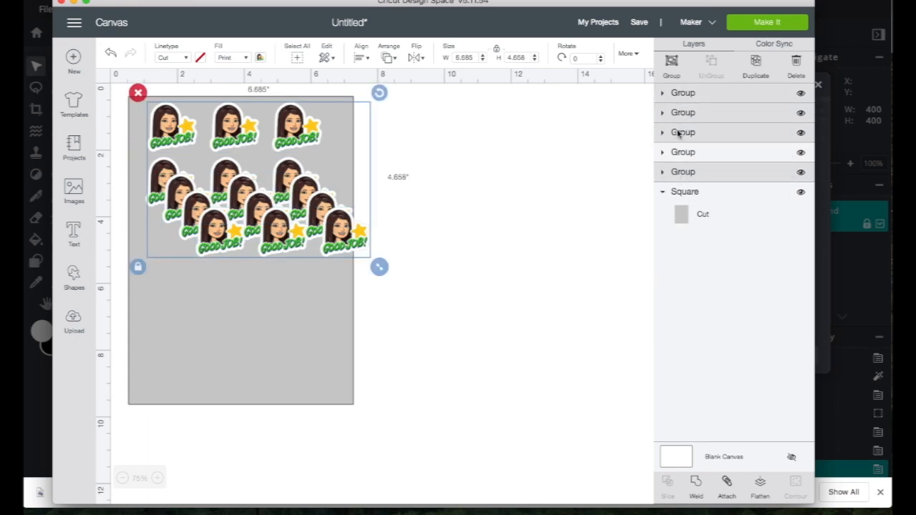
left_click(669, 158, "shift")
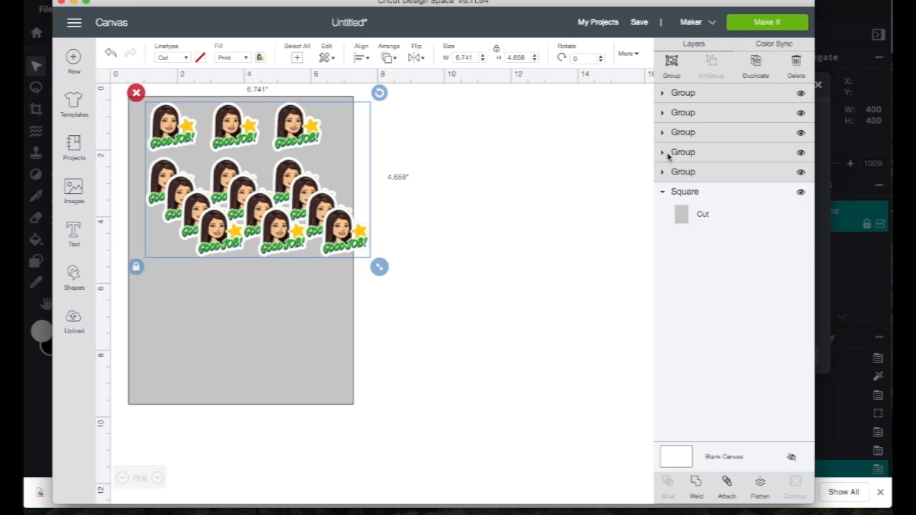
left_click(364, 59)
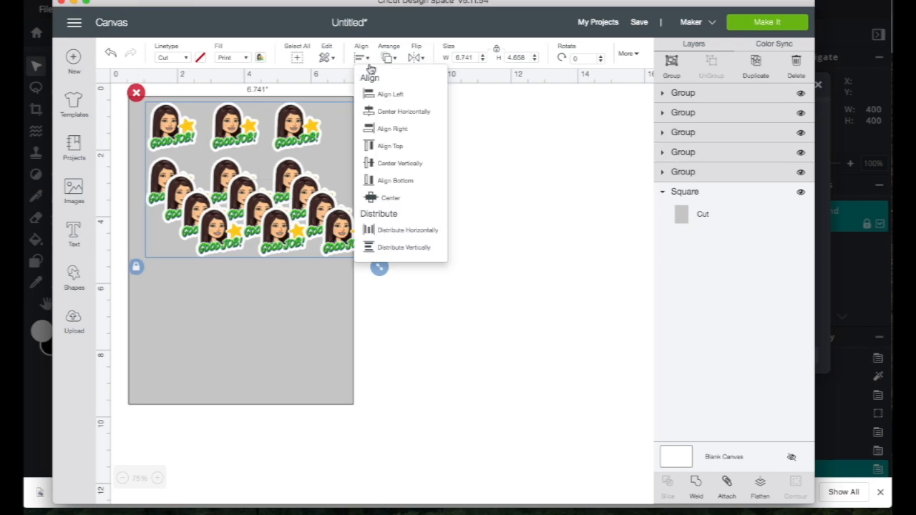
left_click(387, 98)
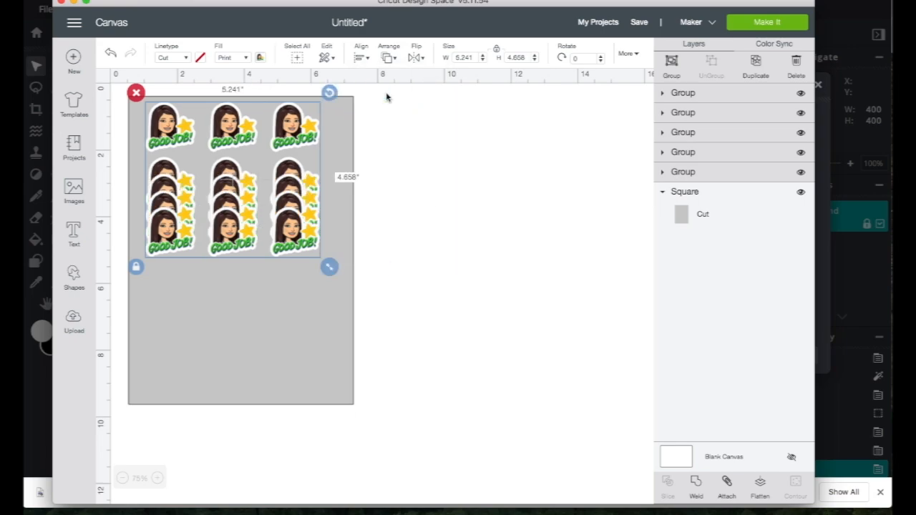
Move the lowest of the overlapping sticker rows near the square's bottom edge and select the top row's group
left_click(363, 60)
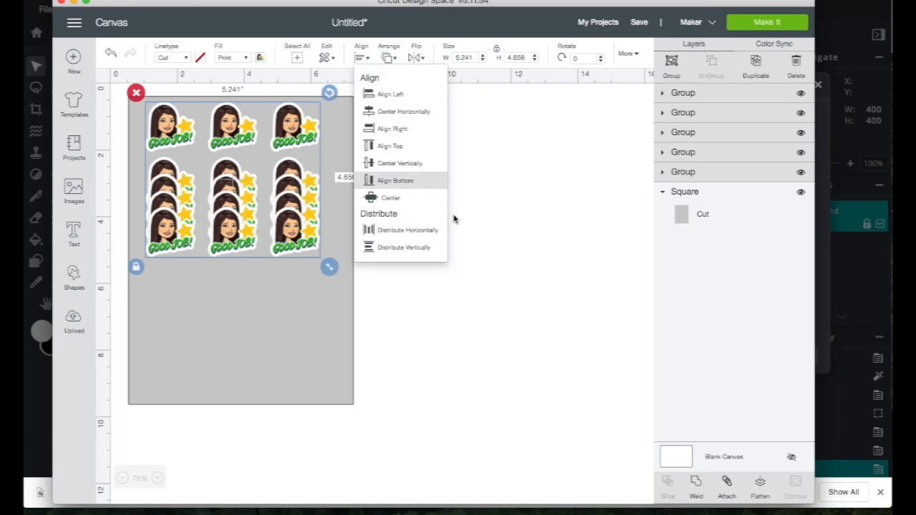
left_click(587, 202)
left_click(716, 149)
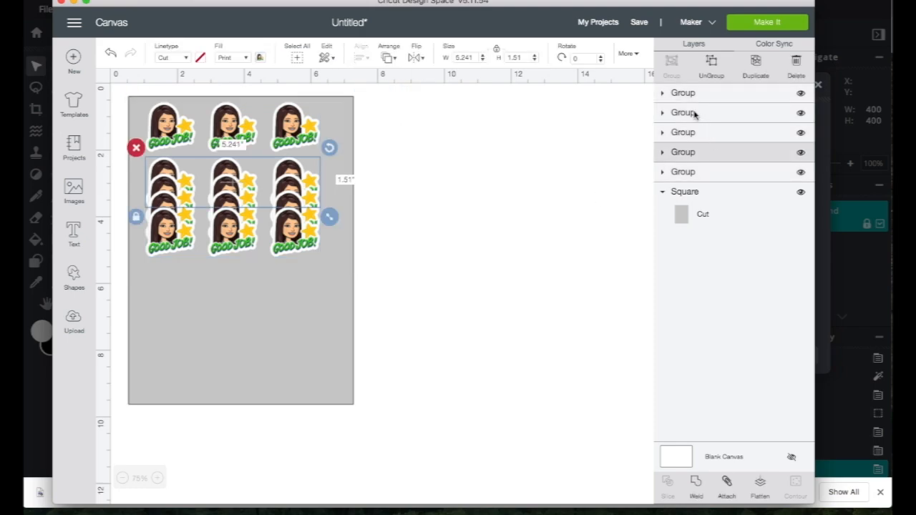
left_click(692, 112)
left_click(691, 172)
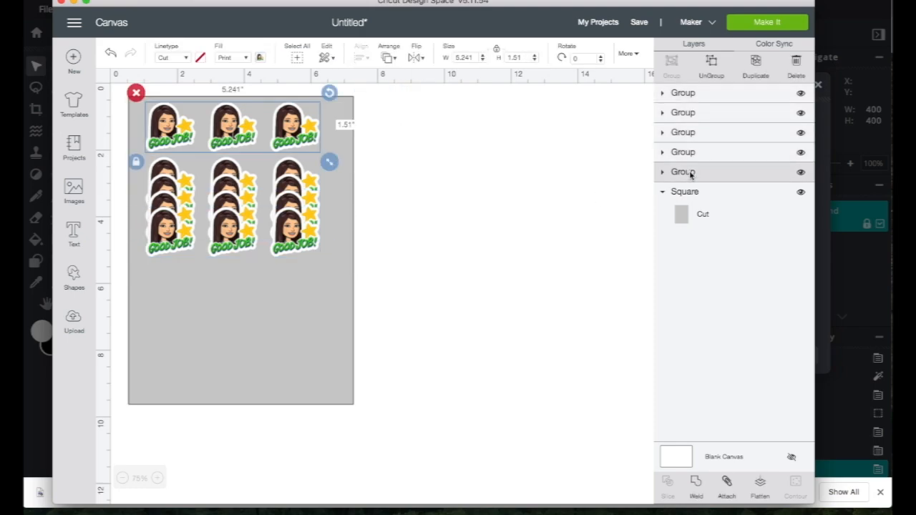
left_click(686, 135)
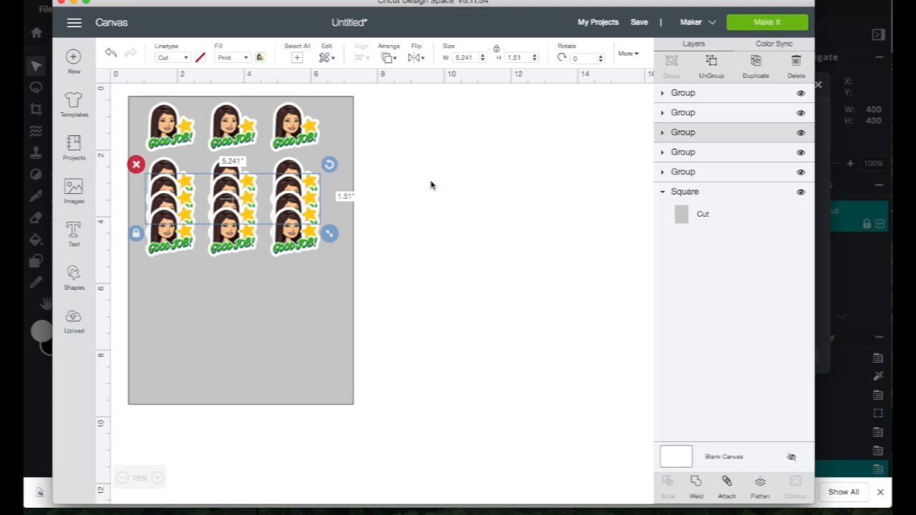
left_click(677, 115)
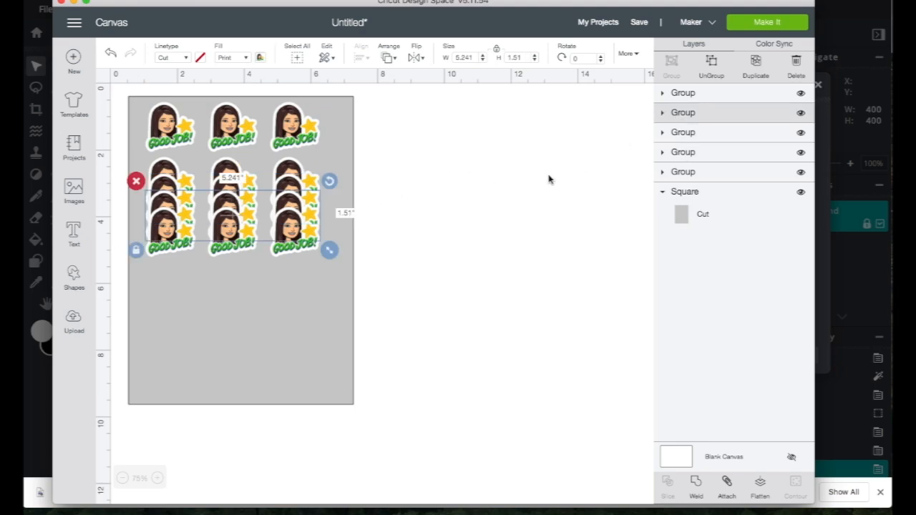
left_click_drag(290, 238, 288, 373)
left_click(711, 178)
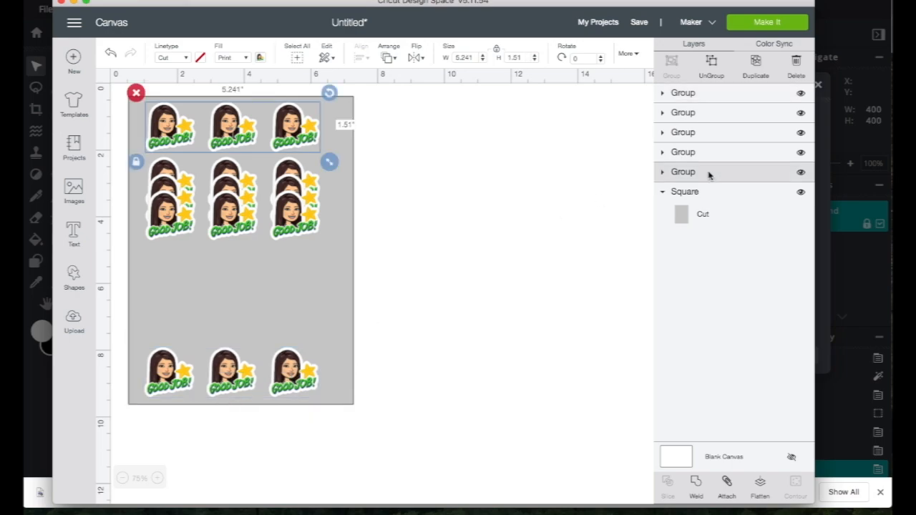
Select all five sticker row groups and distribute them vertically so the rows are evenly spaced
left_click(691, 149, "shift")
left_click(691, 132, "shift")
left_click(685, 113, "shift")
left_click(681, 94, "shift")
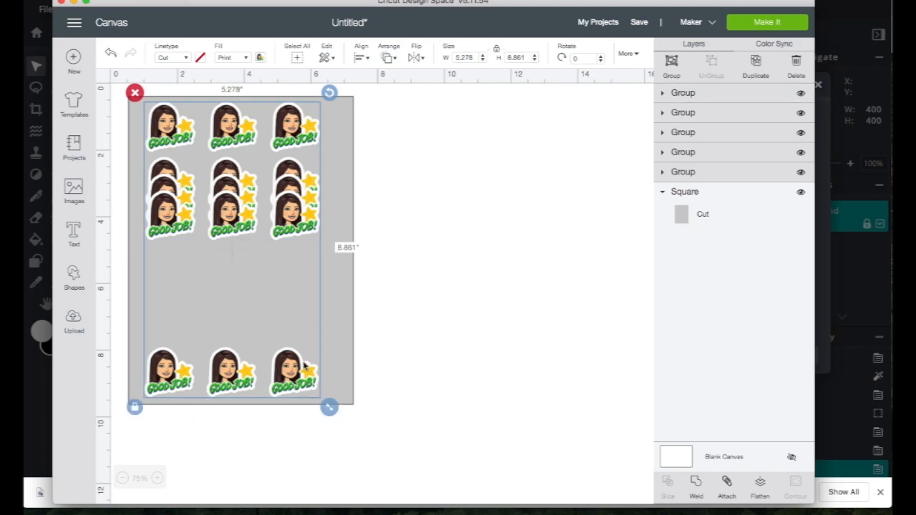
left_click(367, 62)
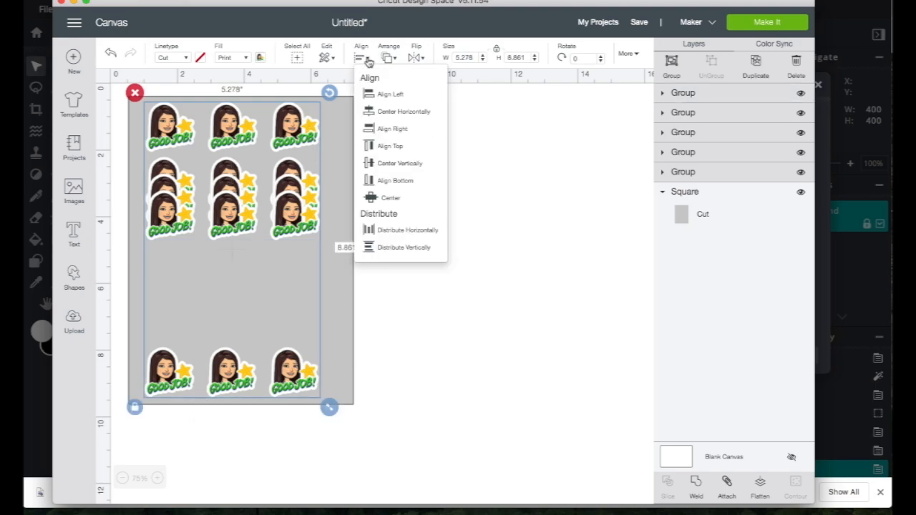
left_click(406, 248)
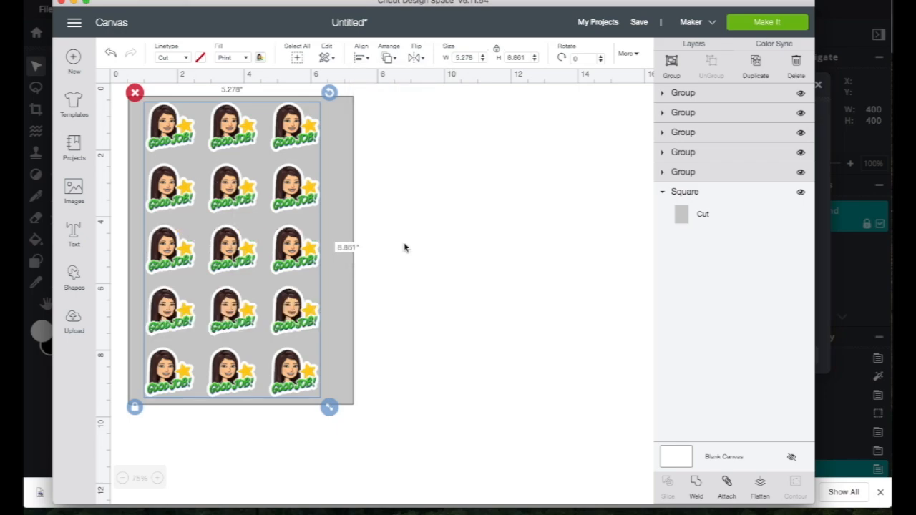
Attach the five sticker row groups to each other, leaving the background square out
left_click(708, 196)
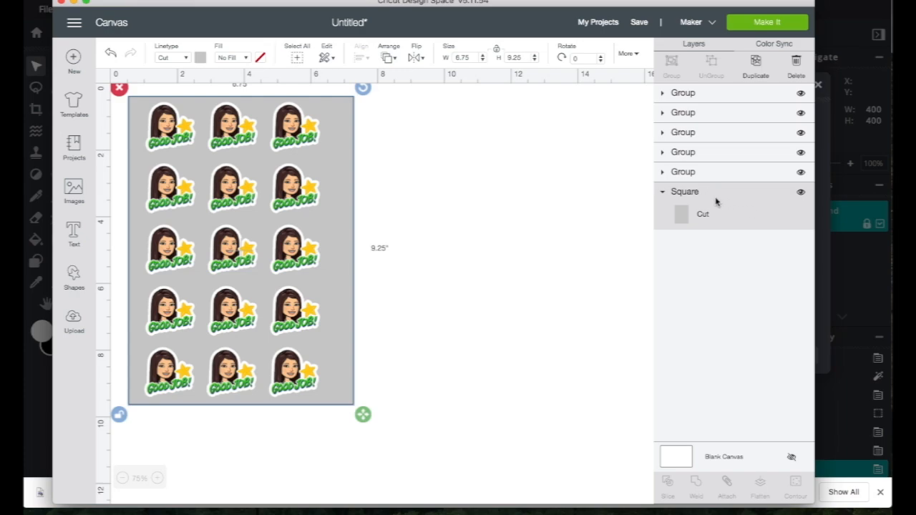
left_click(703, 174)
left_click(692, 93, "shift")
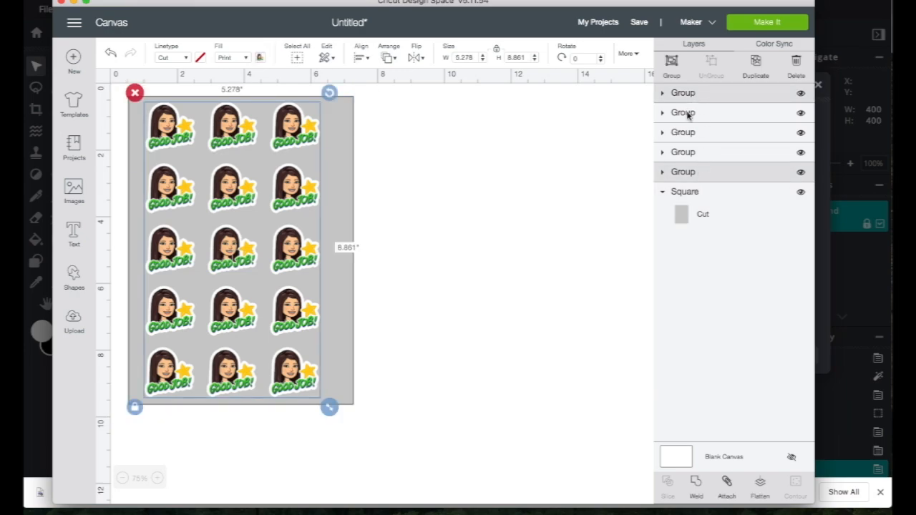
left_click(687, 115, "shift")
left_click(684, 134, "shift")
left_click(682, 153, "shift")
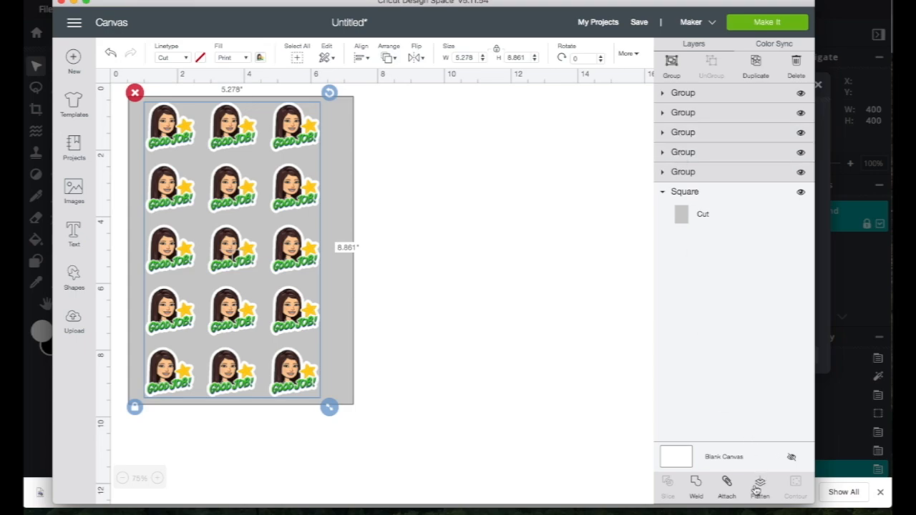
left_click(728, 487)
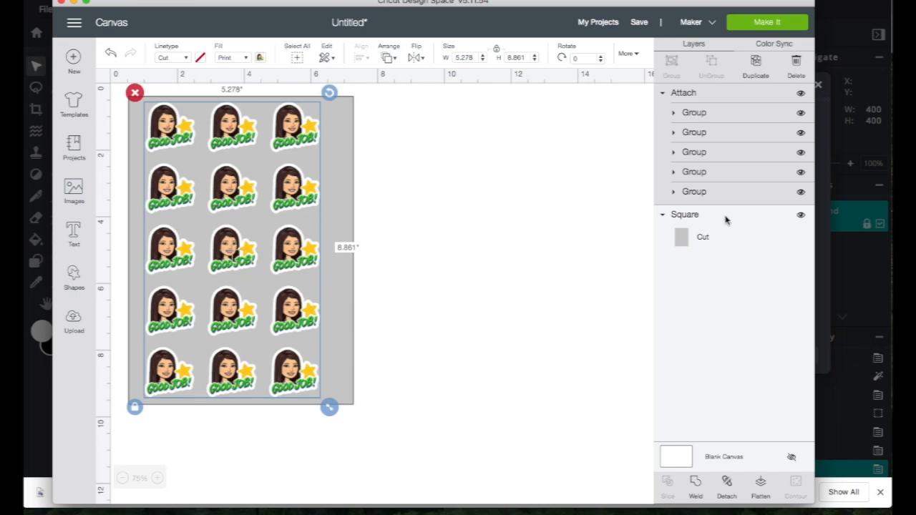
Hide the background square and send the sticker sheet to mat preparation
left_click(703, 214)
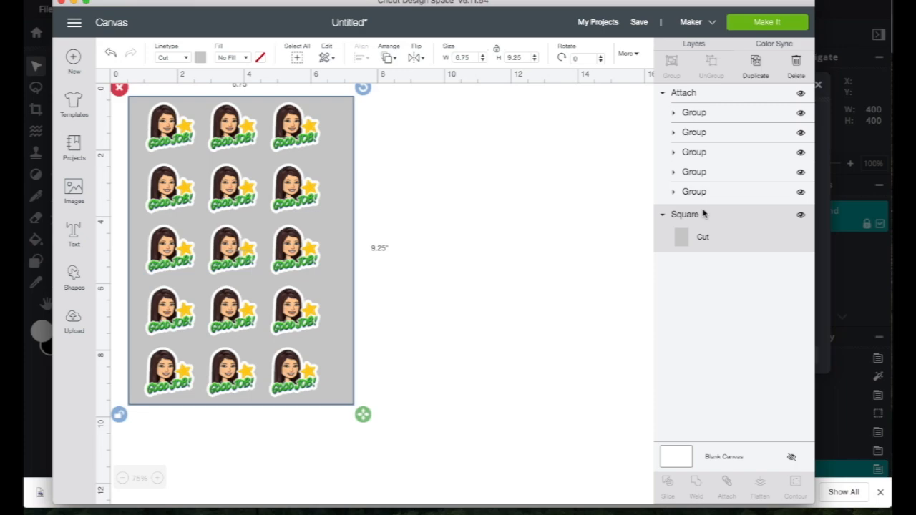
left_click(801, 215)
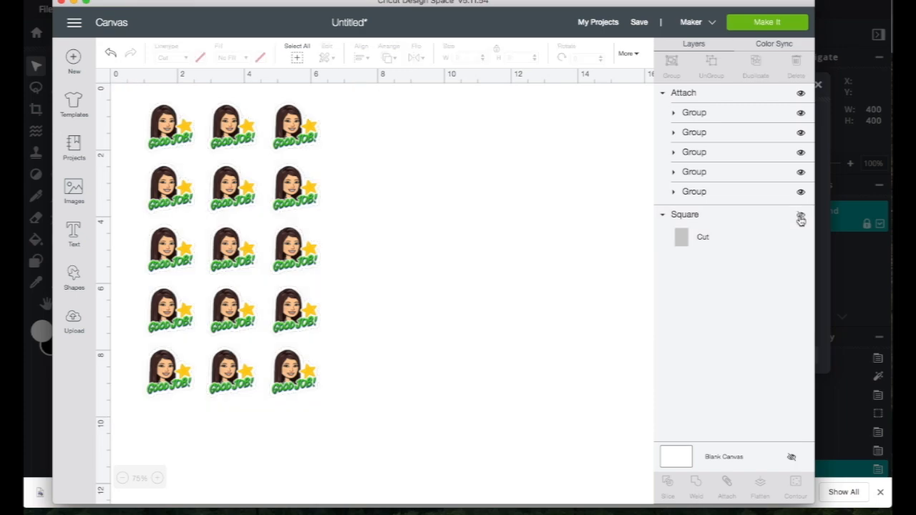
left_click(756, 26)
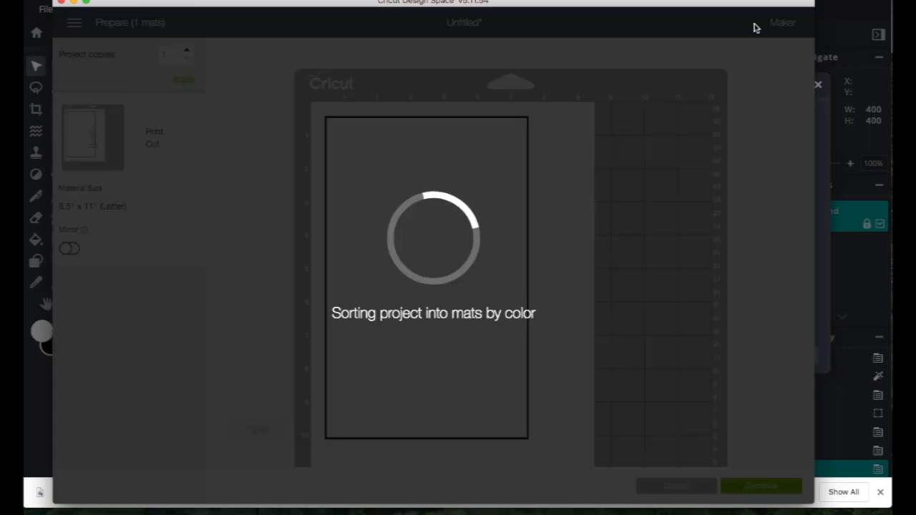